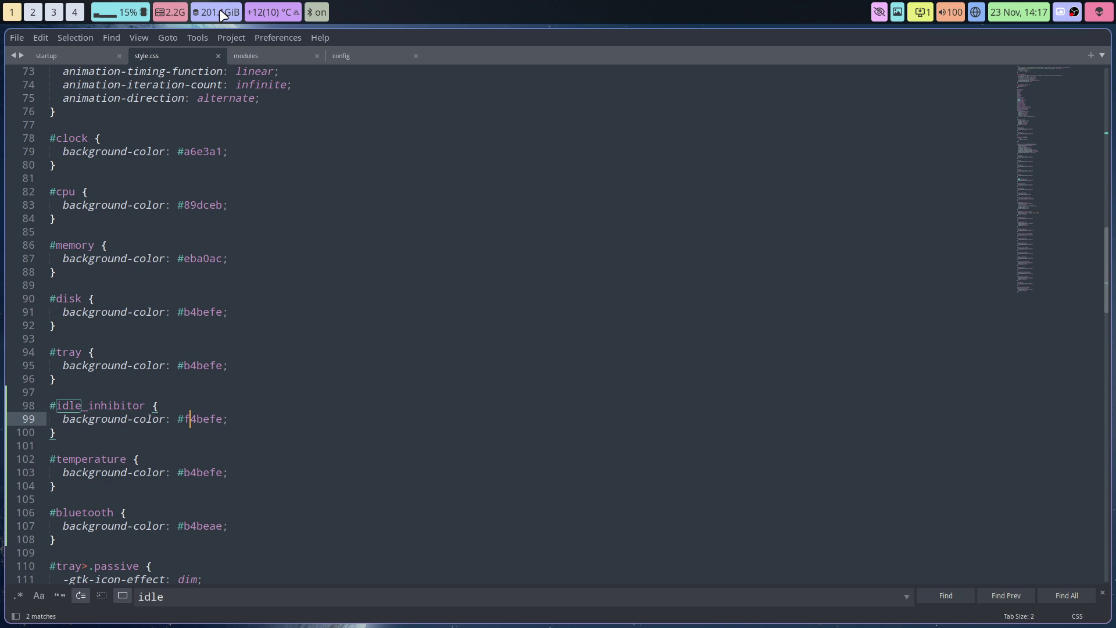
Place the caret after the clock rule.
{"action": "mouse_move", "coordinate": [260, 18]}
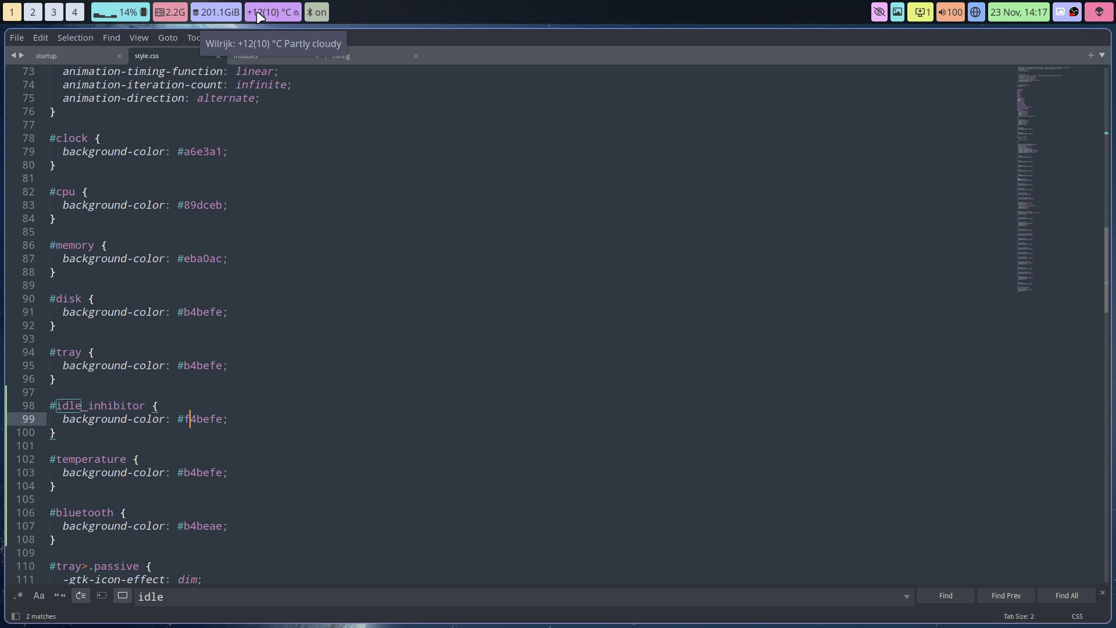
{"action": "mouse_move", "coordinate": [317, 17]}
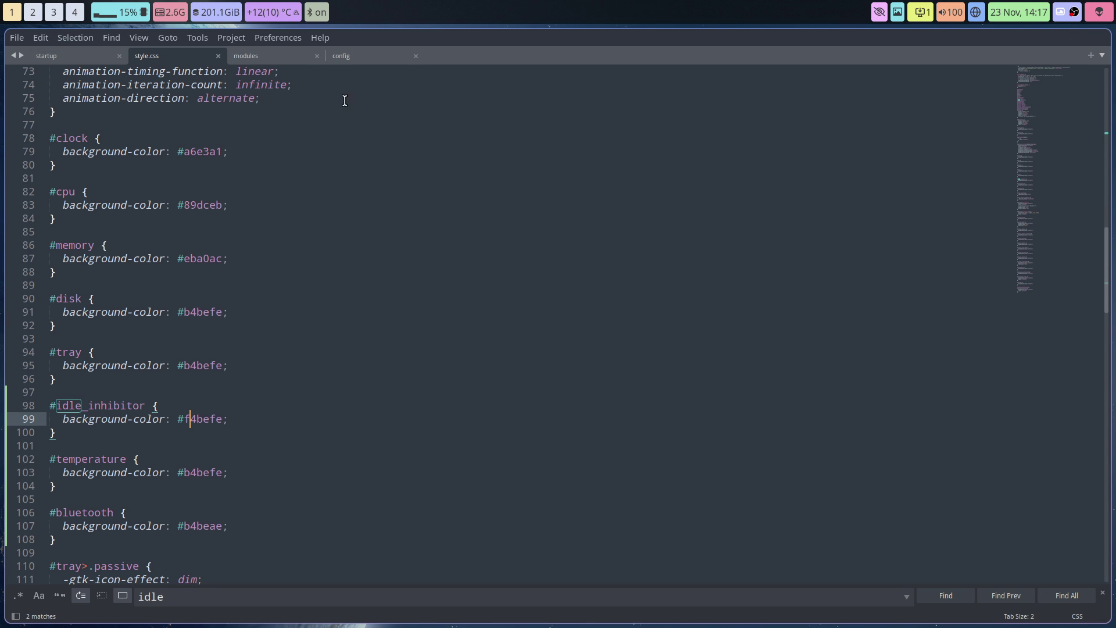
{"action": "left_click", "coordinate": [424, 169]}
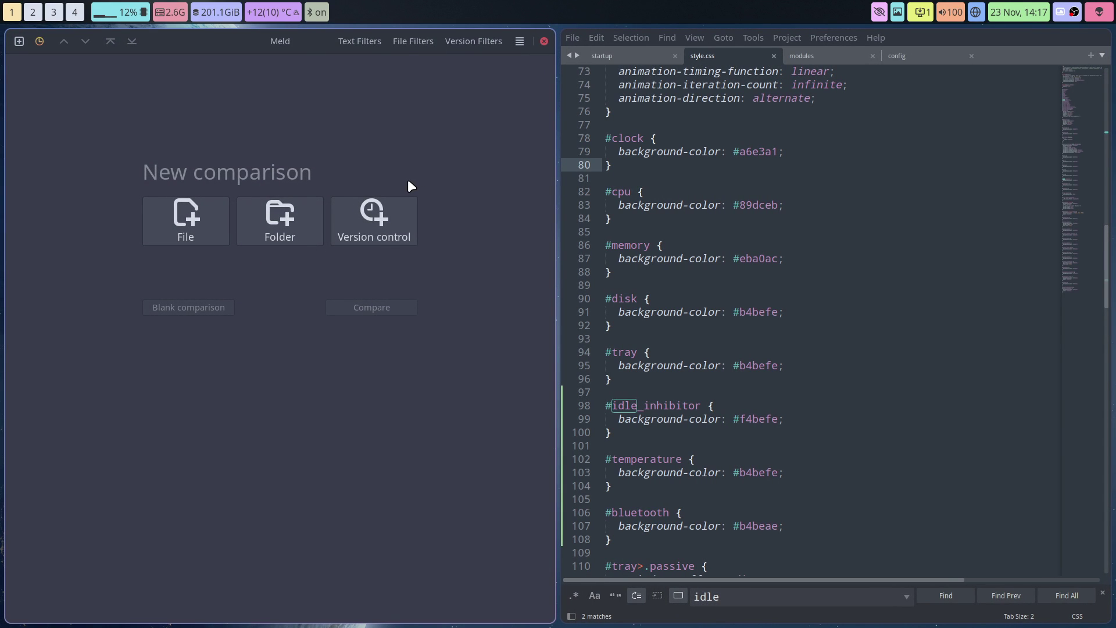
Close the empty Meld comparison window and bring up the Waybar Idle Inhibitor wiki page.
{"action": "key", "text": "super+shift+q"}
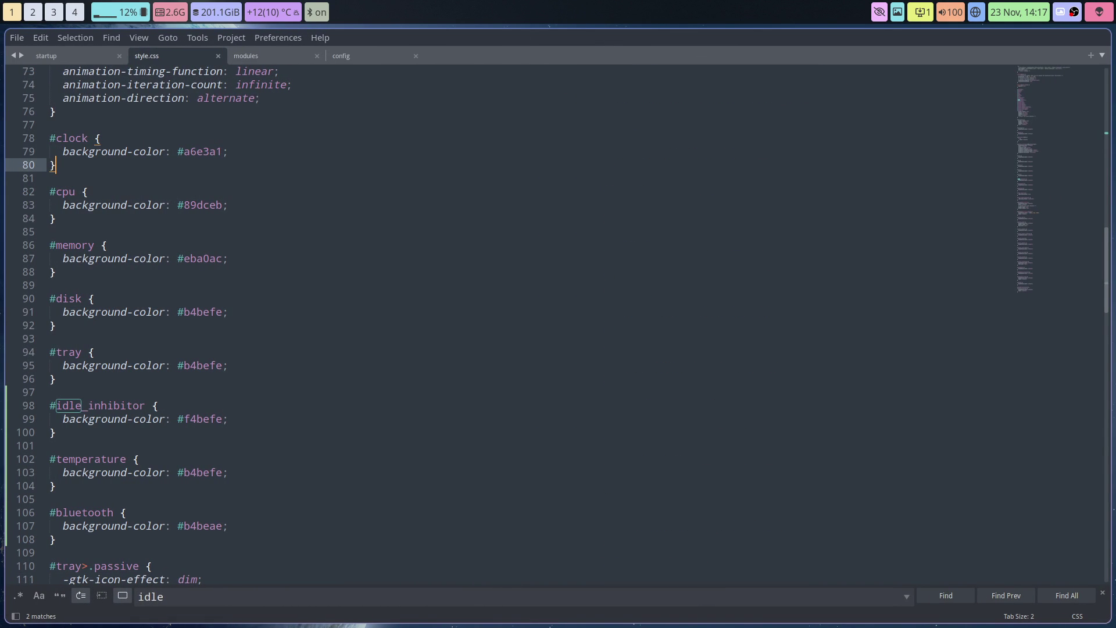
{"action": "key", "text": "super+5"}
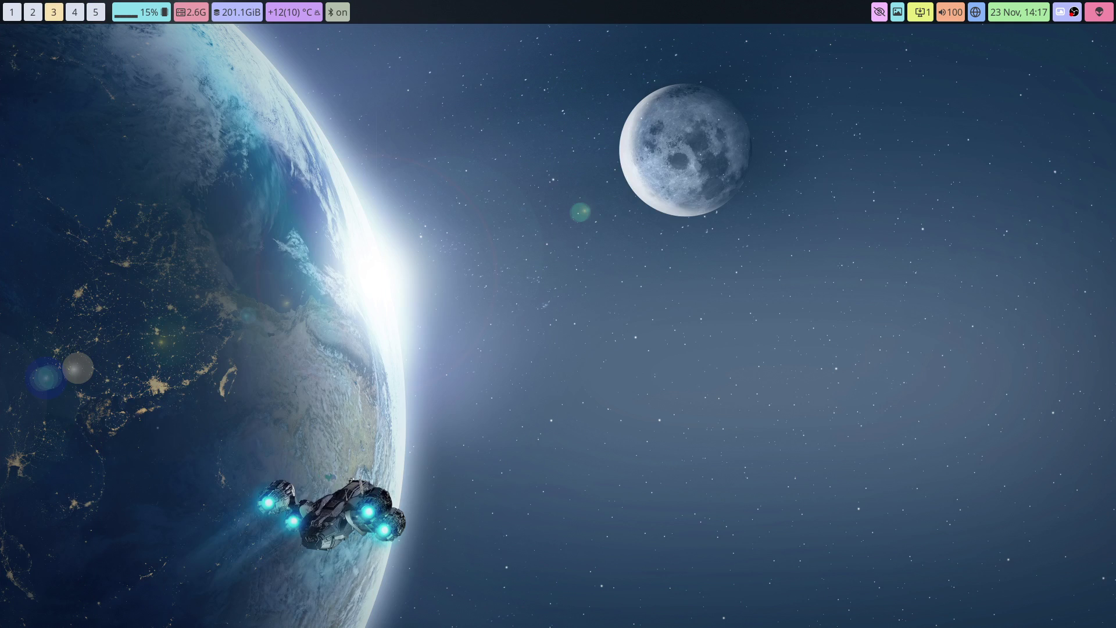
{"action": "key", "text": "super+5"}
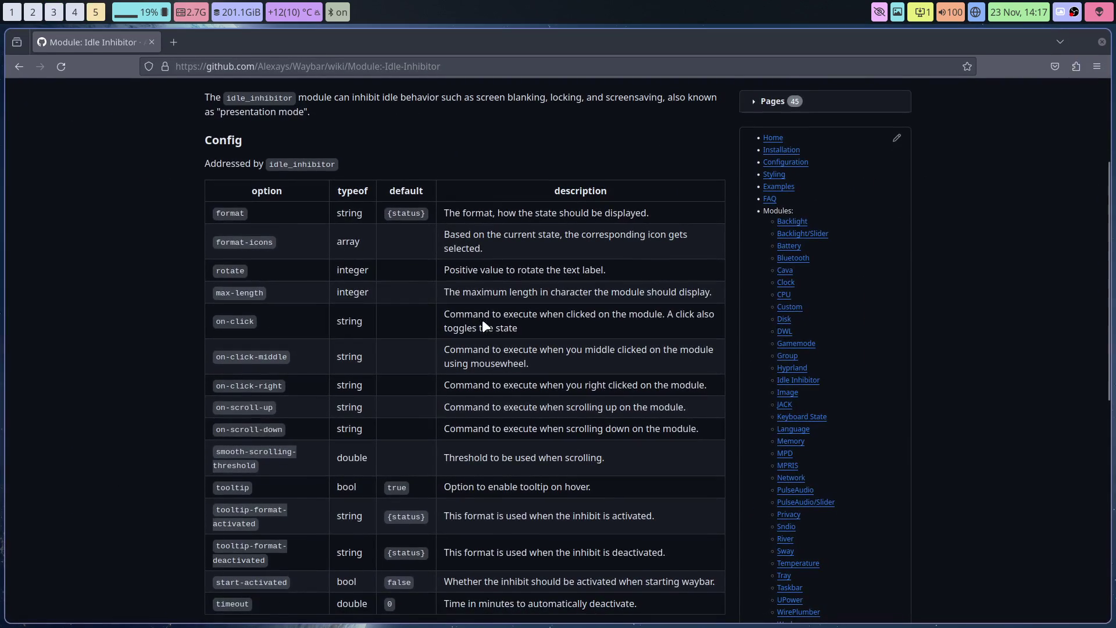
Select the wiki's example idle_inhibitor JSON with format "{icon}" and activated/deactivated format-icons.
{"action": "scroll", "coordinate": [129, 249], "scroll_direction": "up", "scroll_amount": 3}
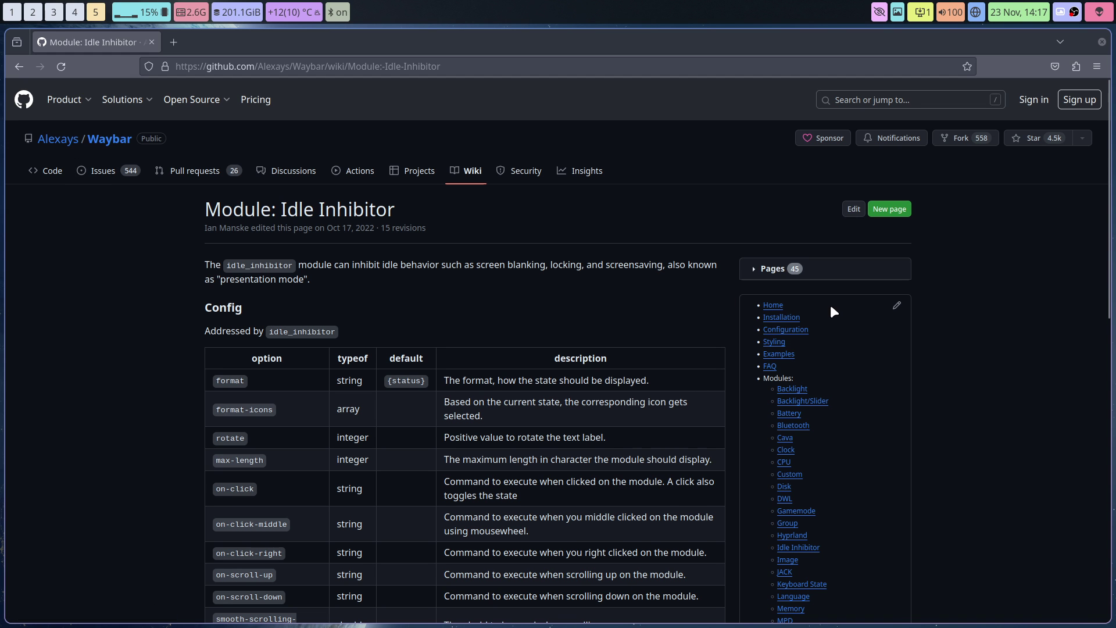
{"action": "scroll", "coordinate": [831, 308], "scroll_direction": "down", "scroll_amount": 4}
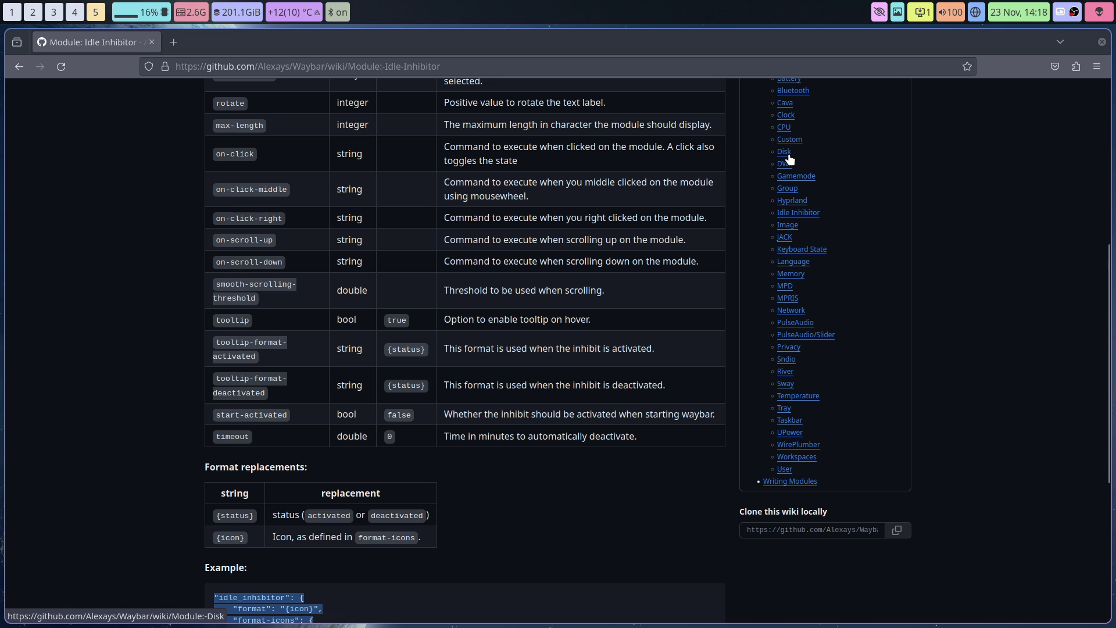
{"action": "scroll", "coordinate": [790, 159], "scroll_direction": "down", "scroll_amount": 3}
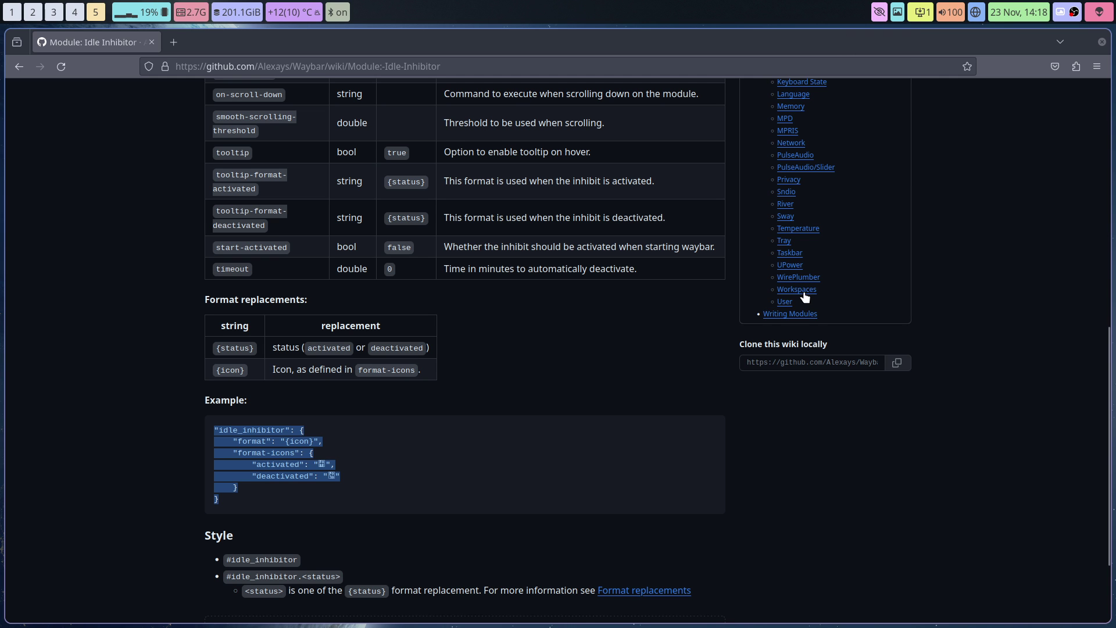
{"action": "scroll", "coordinate": [797, 262], "scroll_direction": "up", "scroll_amount": 3}
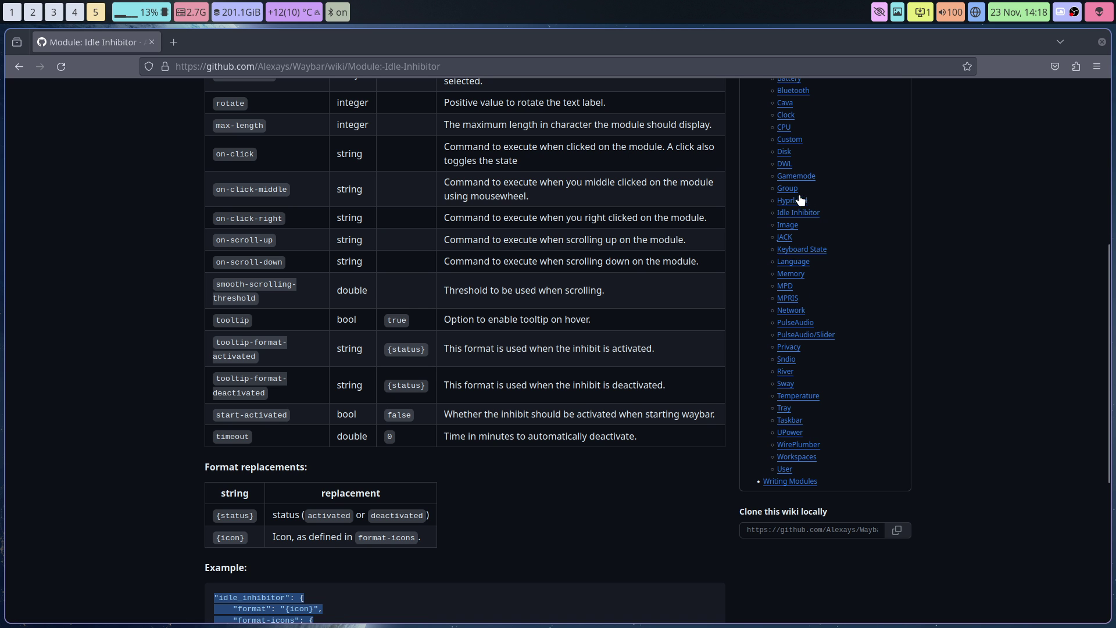
{"action": "scroll", "coordinate": [842, 151], "scroll_direction": "up", "scroll_amount": 3}
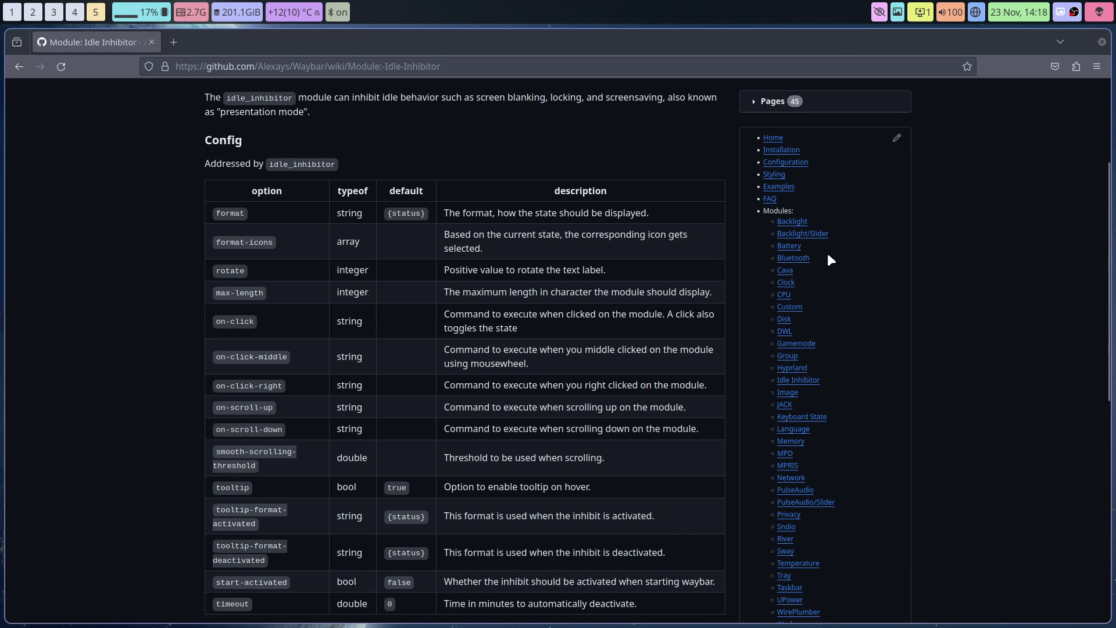
{"action": "scroll", "coordinate": [543, 305], "scroll_direction": "down", "scroll_amount": 8}
{"action": "left_click_drag", "start_coordinate": [407, 388], "coordinate": [478, 293]}
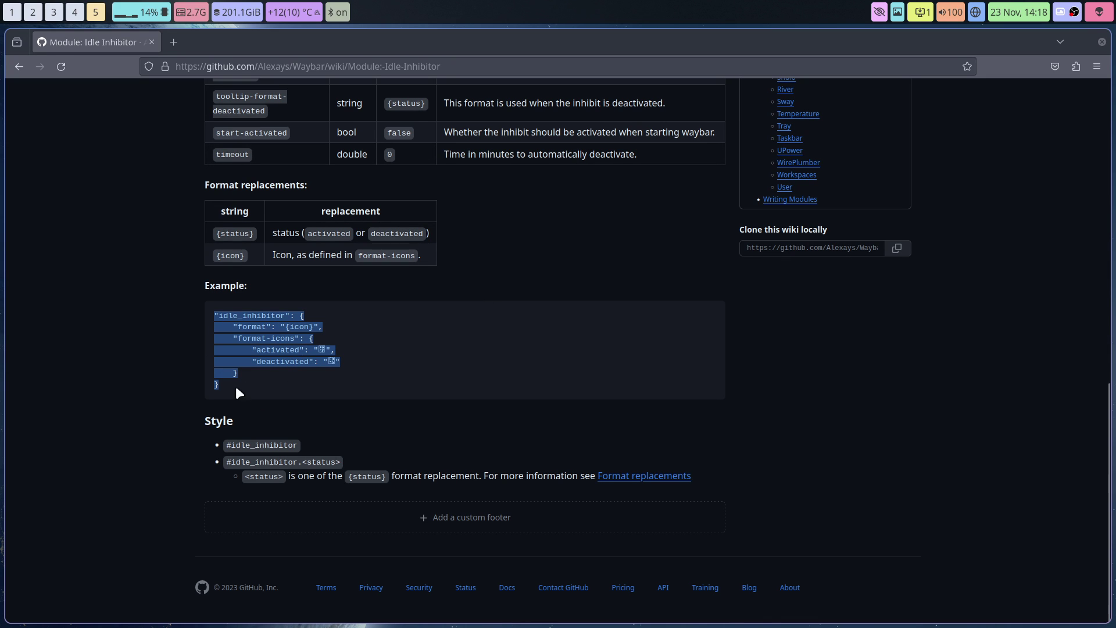
{"action": "left_click", "coordinate": [74, 12]}
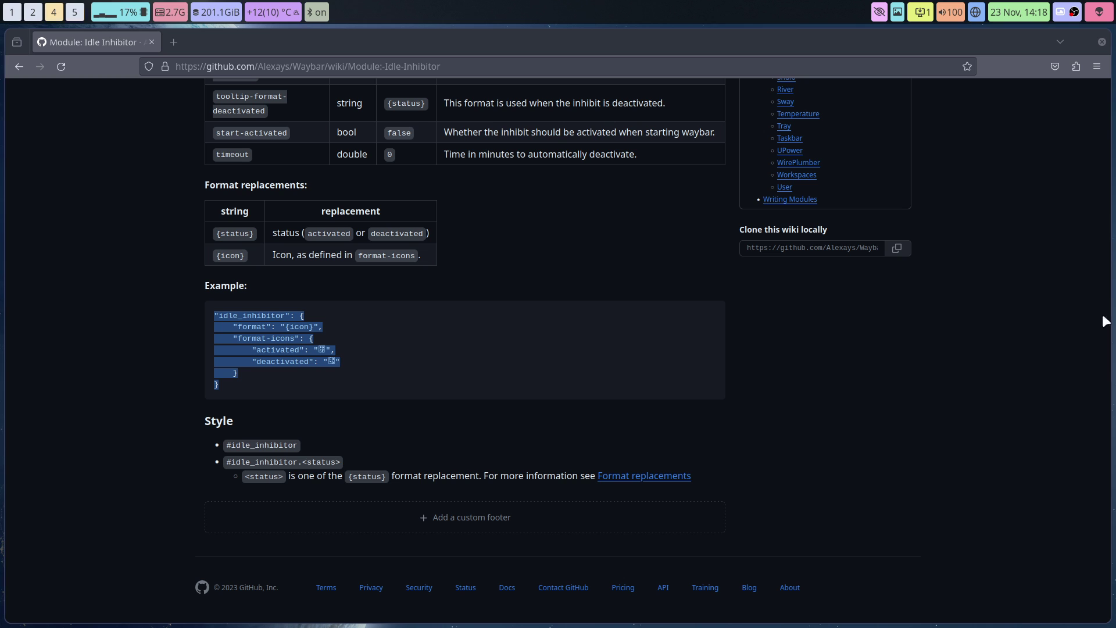
{"action": "left_click", "coordinate": [32, 12]}
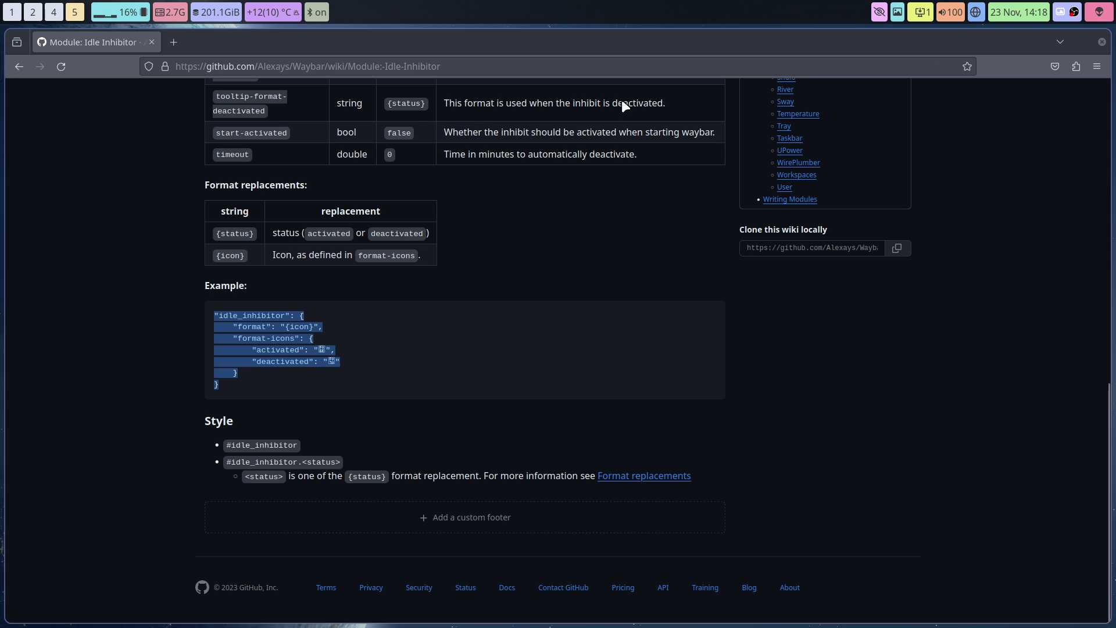
Return to Sublime Text and scroll to the end of the modules file.
{"action": "left_click", "coordinate": [5, 11]}
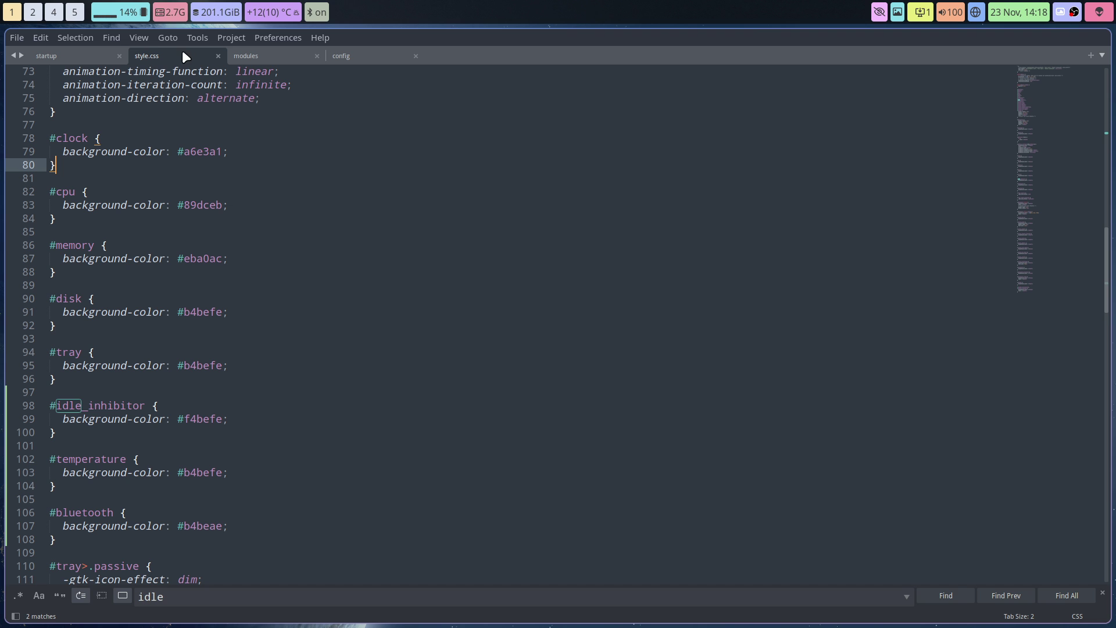
{"action": "left_click", "coordinate": [273, 59]}
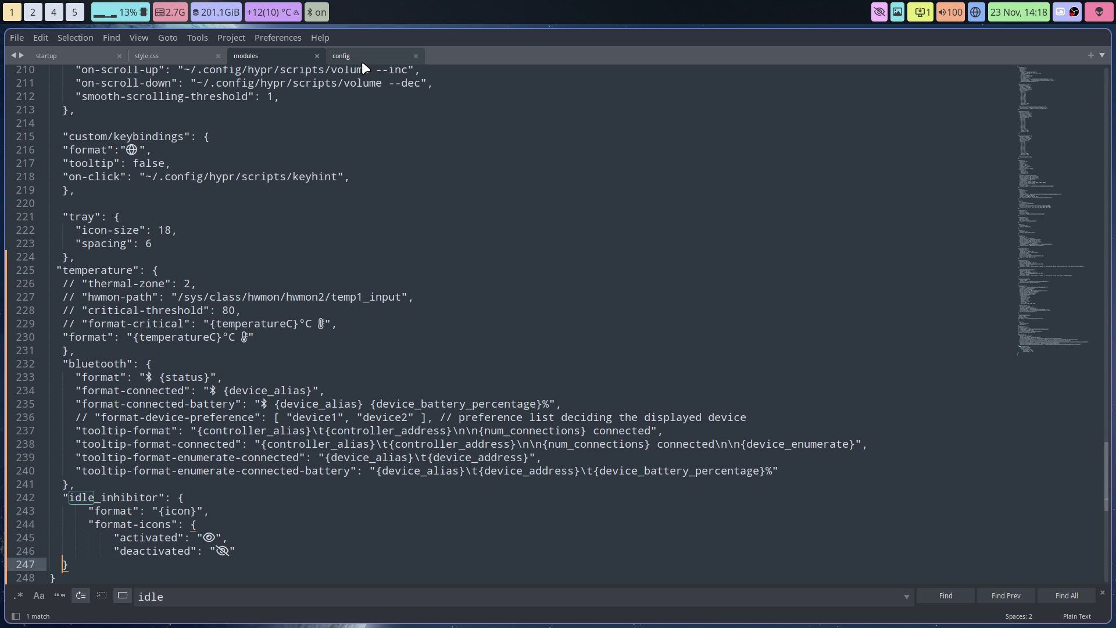
{"action": "left_click", "coordinate": [362, 62]}
{"action": "left_click", "coordinate": [270, 57]}
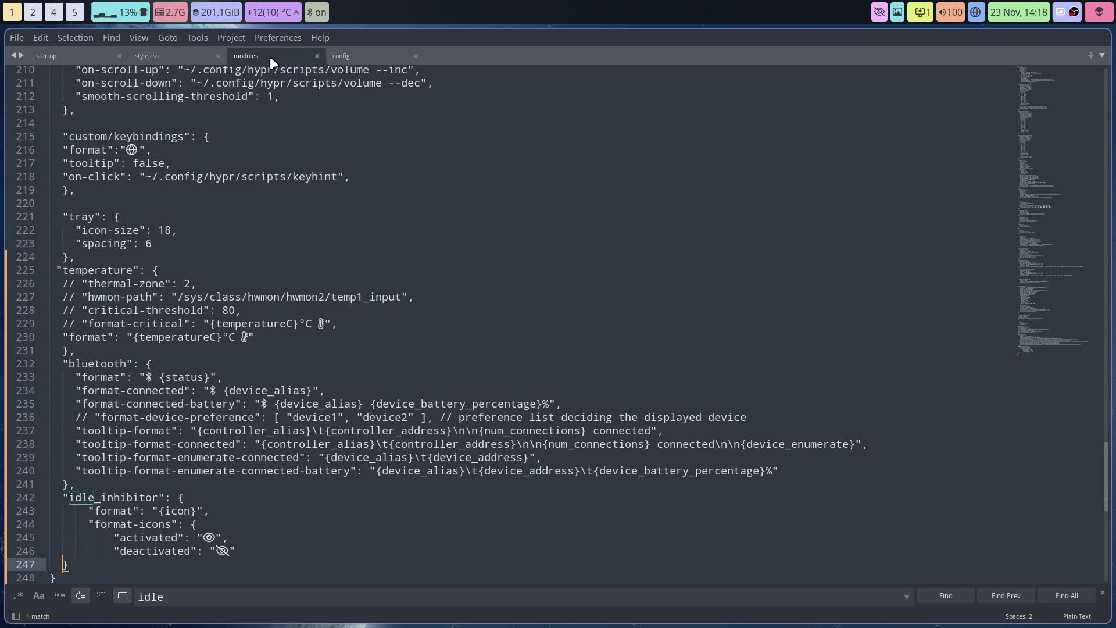
{"action": "scroll", "coordinate": [117, 527], "scroll_direction": "down", "scroll_amount": 5}
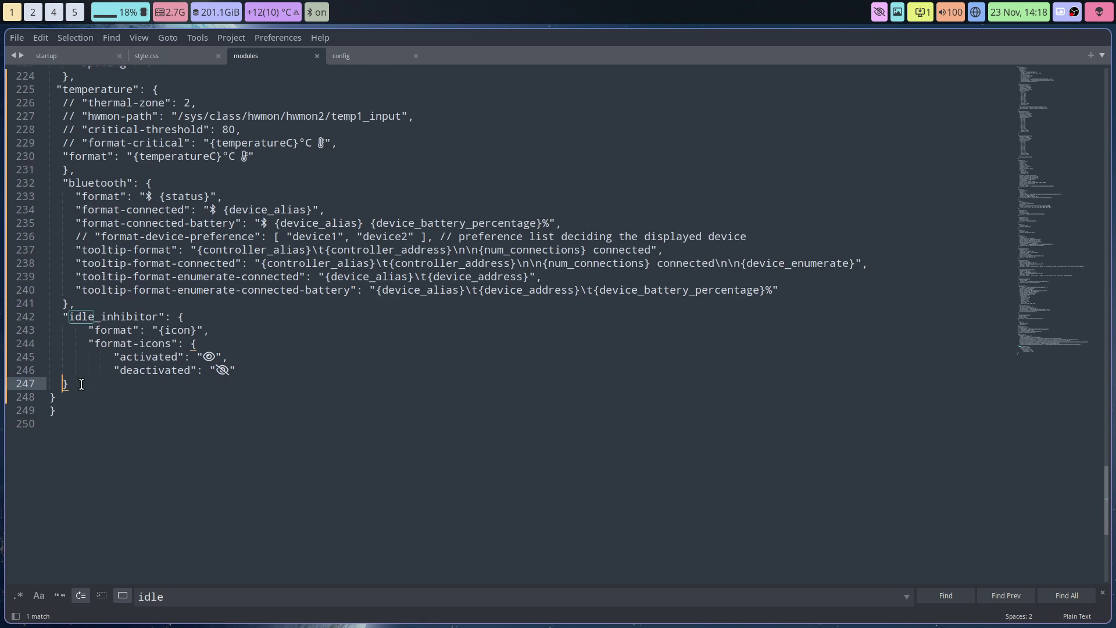
Compare the temperature and idle_inhibitor closing braces and place the caret after the extra brace.
{"action": "left_click_drag", "start_coordinate": [91, 169], "coordinate": [51, 170]}
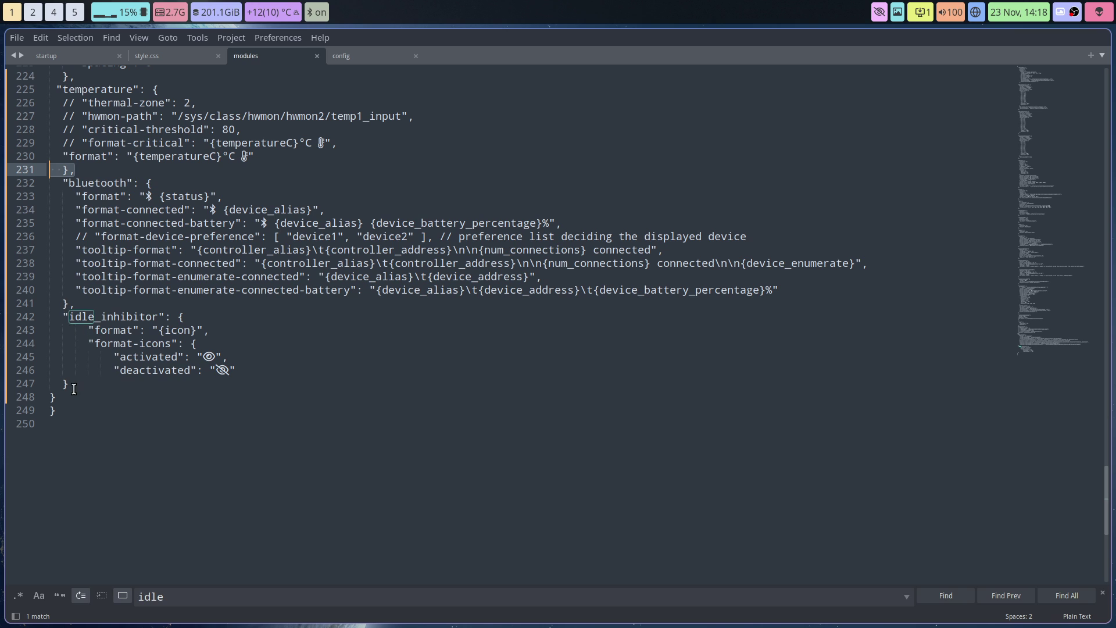
{"action": "left_click_drag", "start_coordinate": [72, 384], "coordinate": [51, 384]}
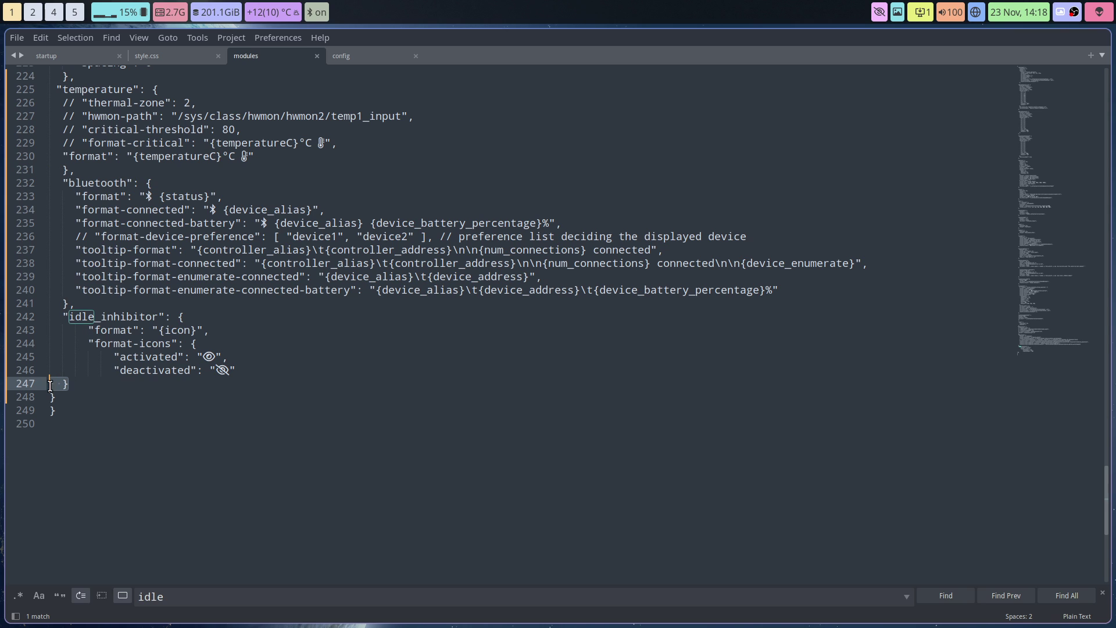
{"action": "left_click", "coordinate": [96, 389]}
{"action": "left_click", "coordinate": [60, 398]}
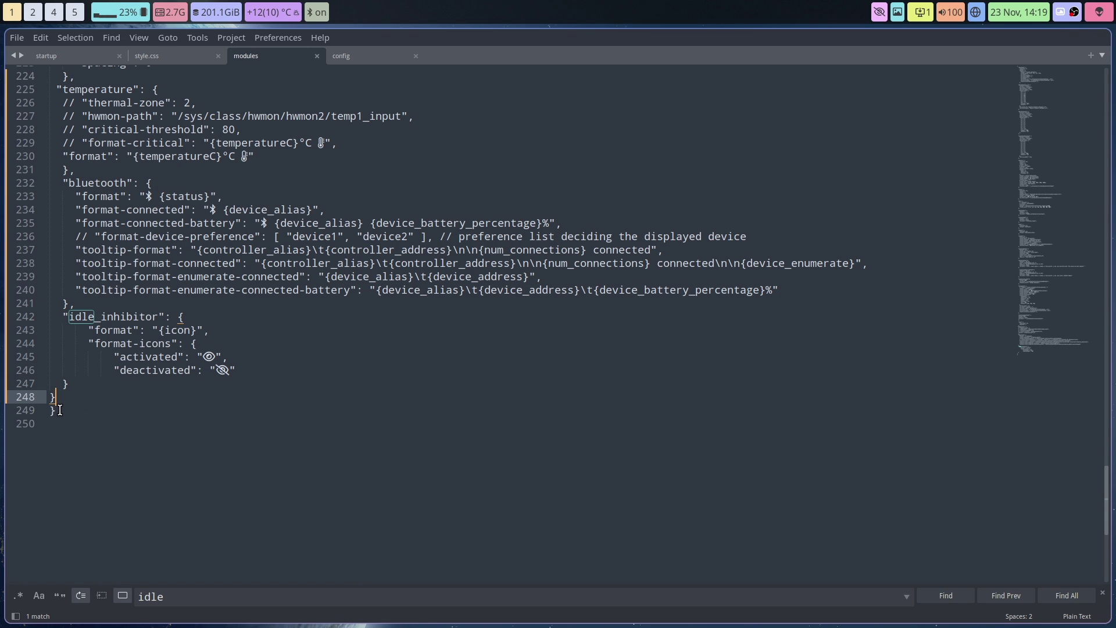
Delete the stray extra closing brace and save the modules file.
{"action": "left_click", "coordinate": [62, 410]}
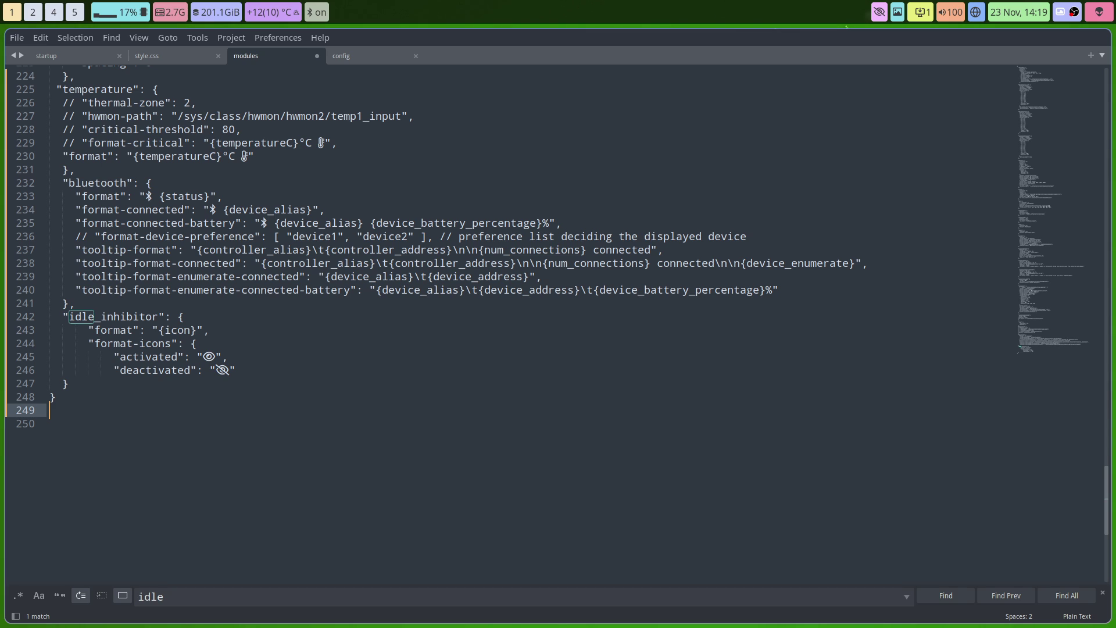
{"action": "key", "text": "BackSpace"}
{"action": "key", "text": "BackSpace"}
{"action": "key", "text": "ctrl+s"}
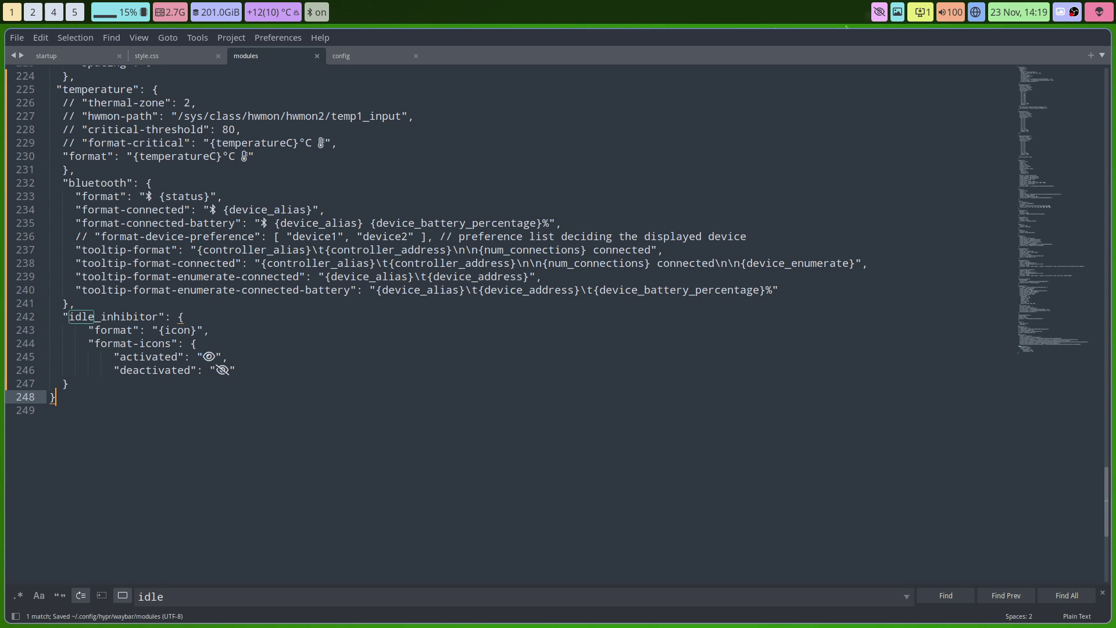
Add a comma and new line after the idle_inhibitor block, undoing an accidental paste.
{"action": "left_click", "coordinate": [73, 389]}
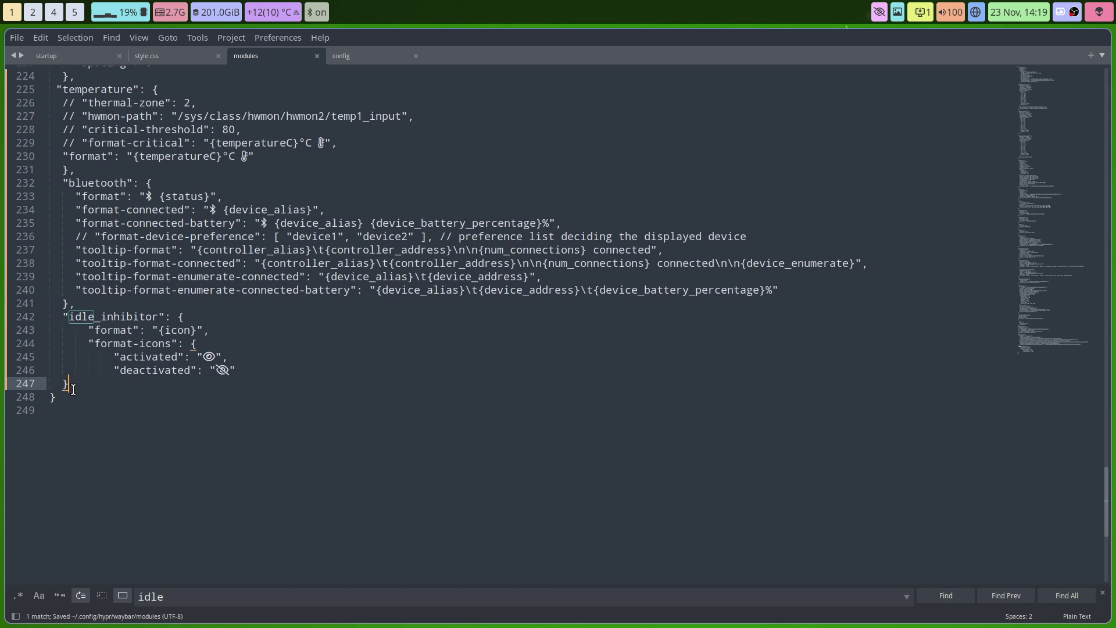
{"action": "type", "text": ","}
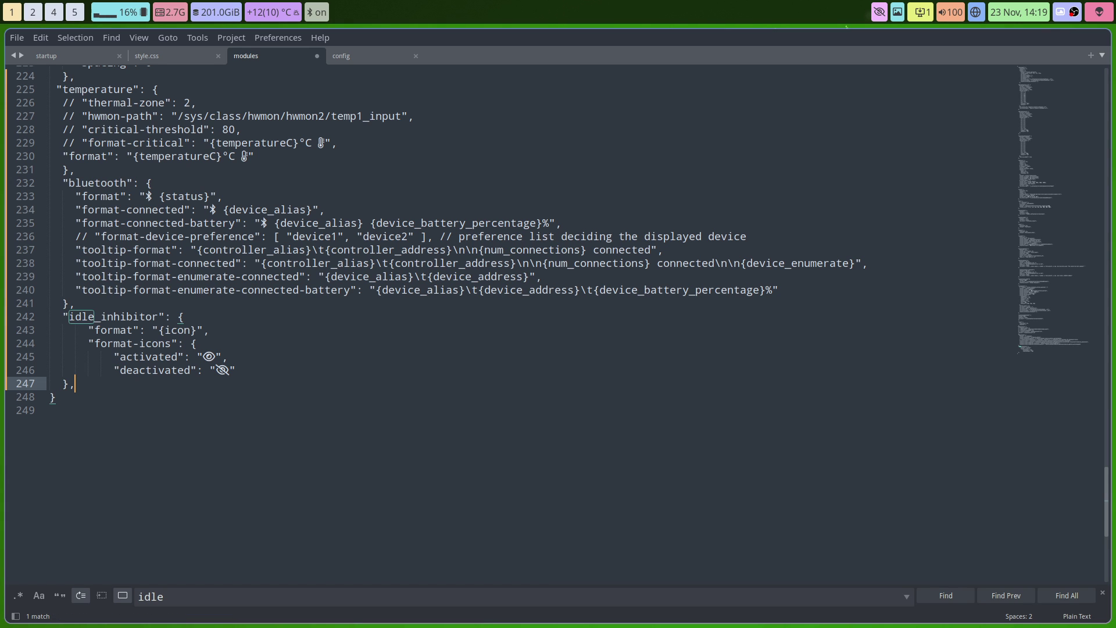
{"action": "key", "text": "Return"}
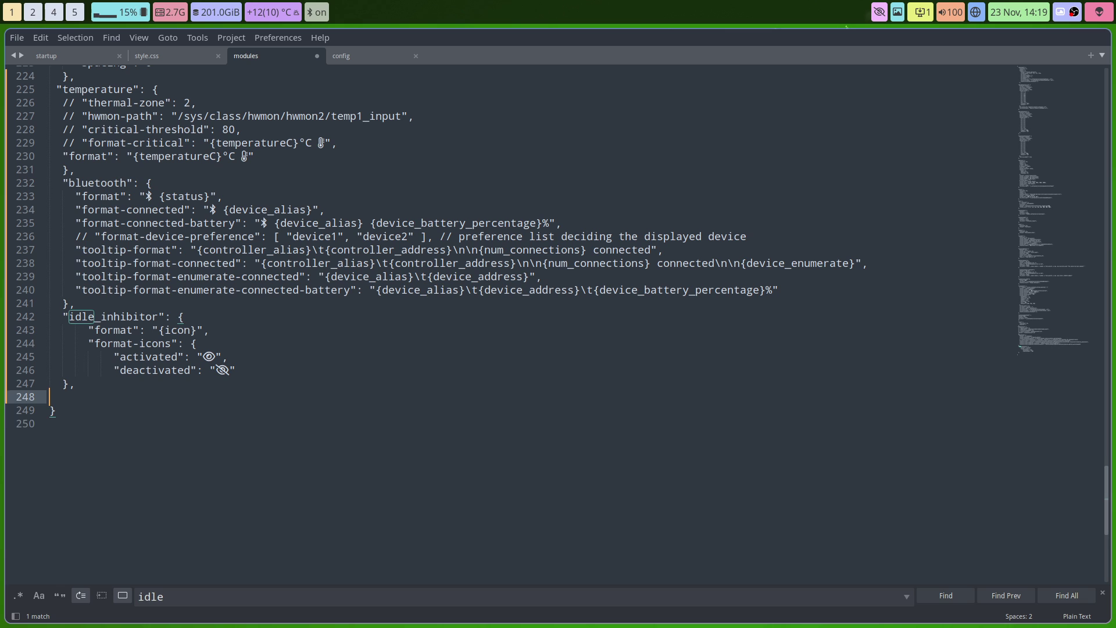
{"action": "type", "text": "#tray {   background-color: #b4befe; }"}
{"action": "key", "text": "ctrl+z"}
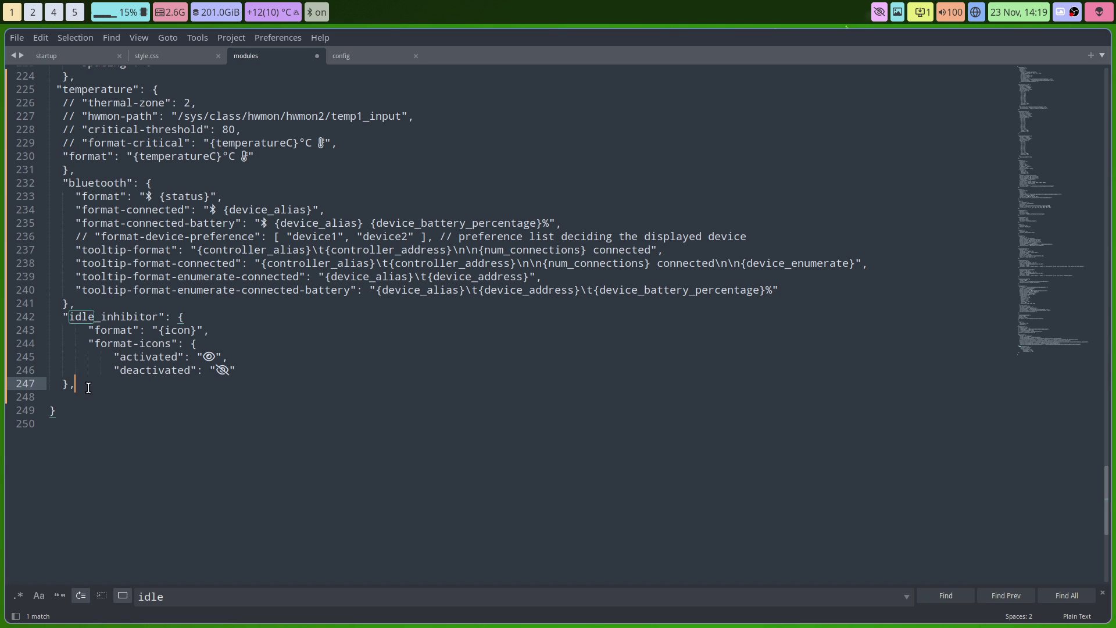
Remove the leftover empty line after the idle_inhibitor block, save, and view the config file.
{"action": "left_click_drag", "start_coordinate": [75, 385], "coordinate": [15, 315]}
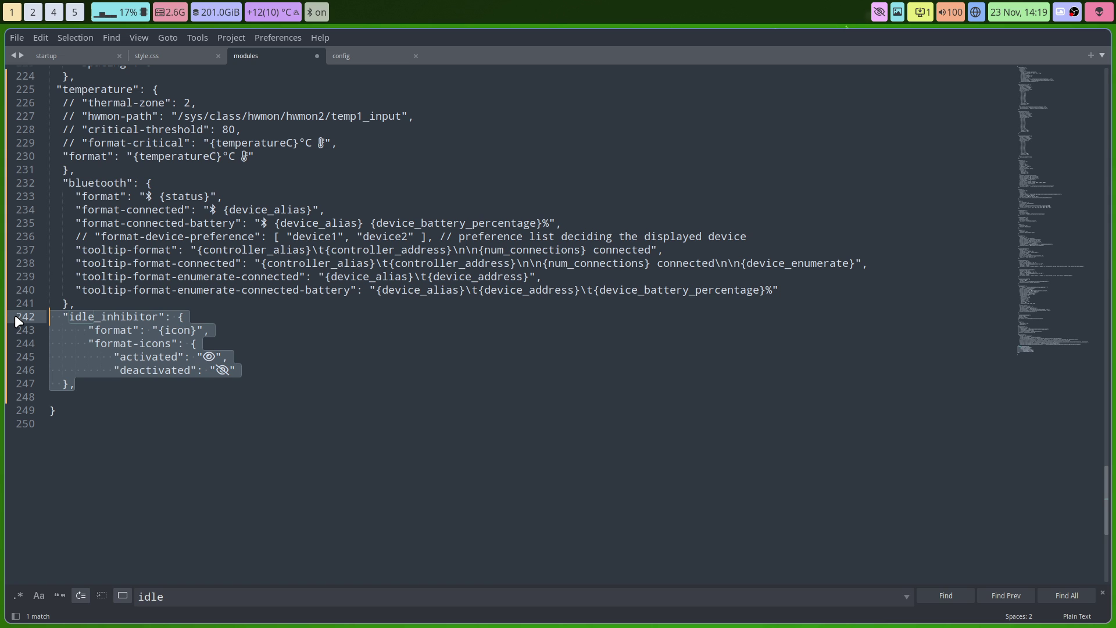
{"action": "key", "text": "Right"}
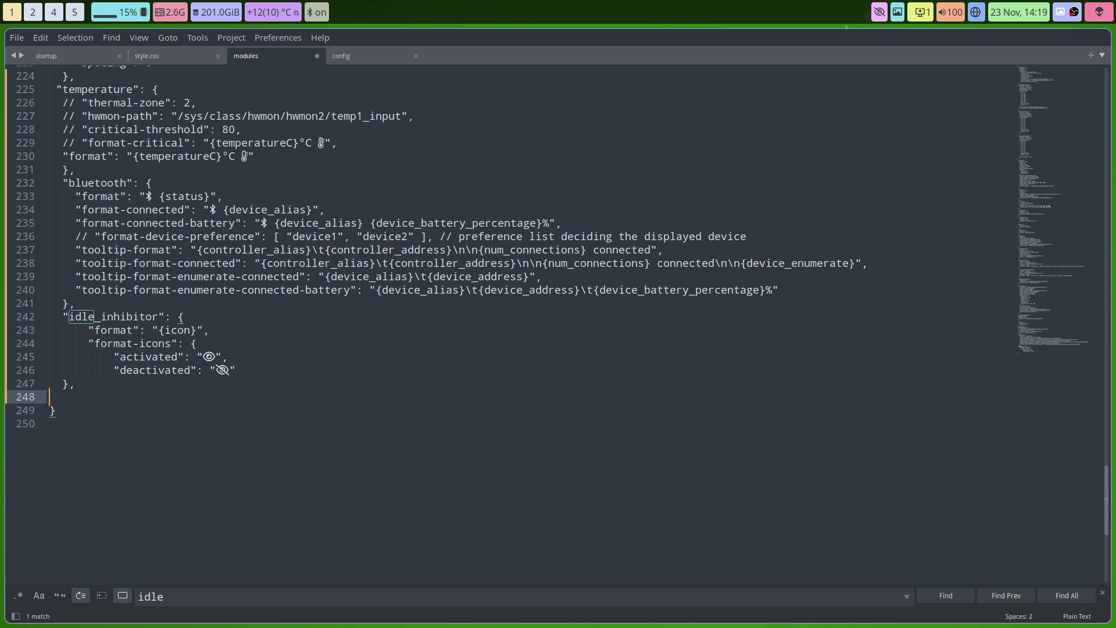
{"action": "key", "text": "Delete"}
{"action": "key", "text": "ctrl+s"}
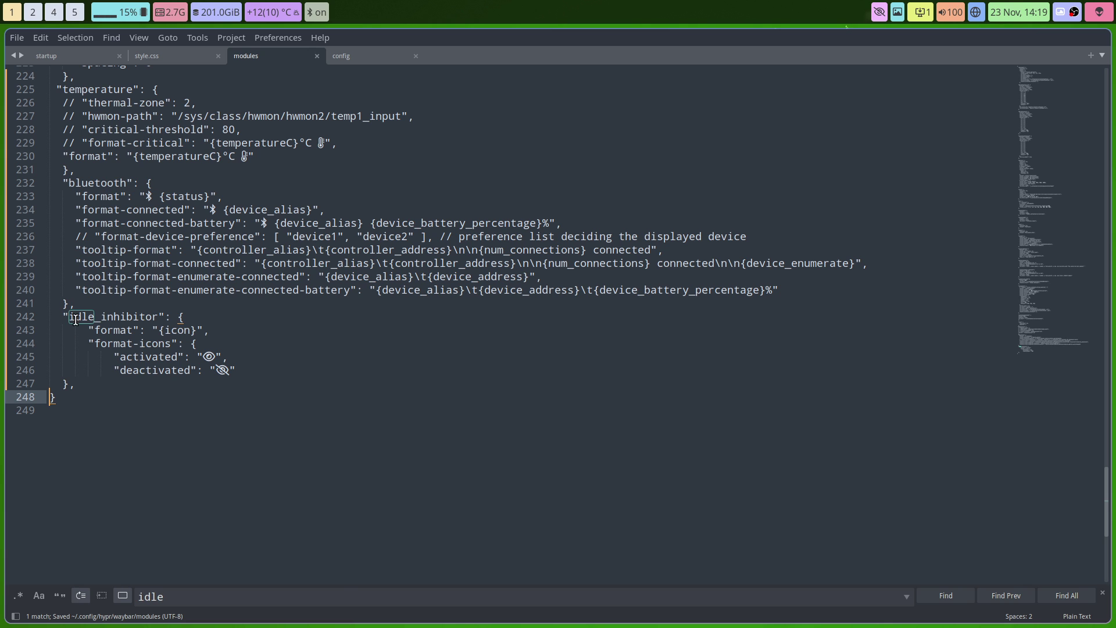
{"action": "left_click", "coordinate": [367, 58]}
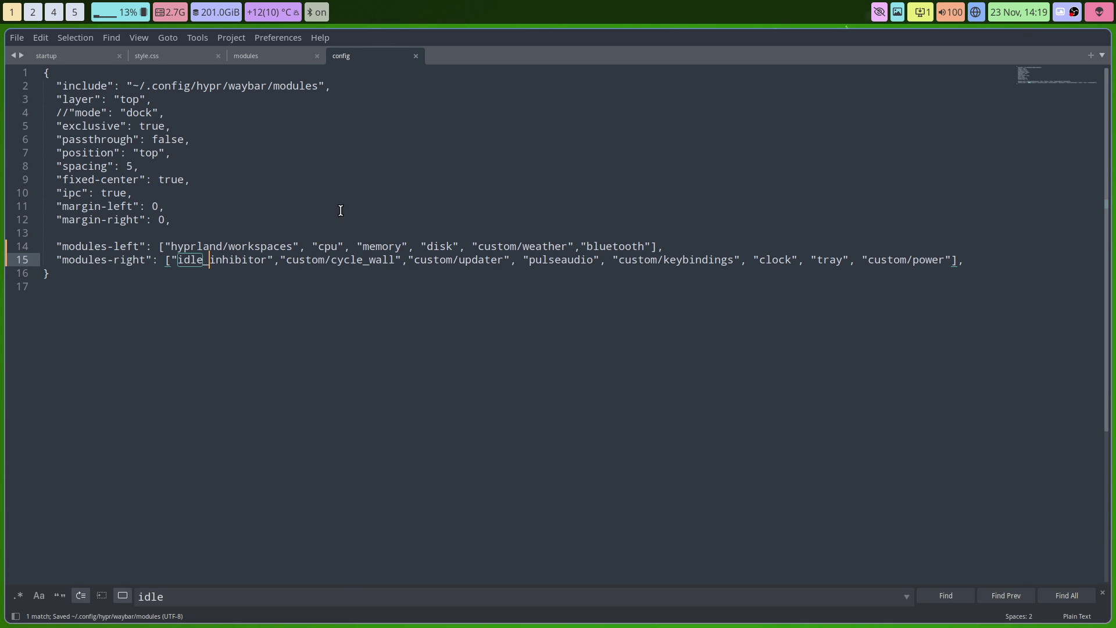
{"action": "left_click_drag", "start_coordinate": [171, 260], "coordinate": [271, 262]}
{"action": "left_click_drag", "start_coordinate": [480, 247], "coordinate": [569, 250]}
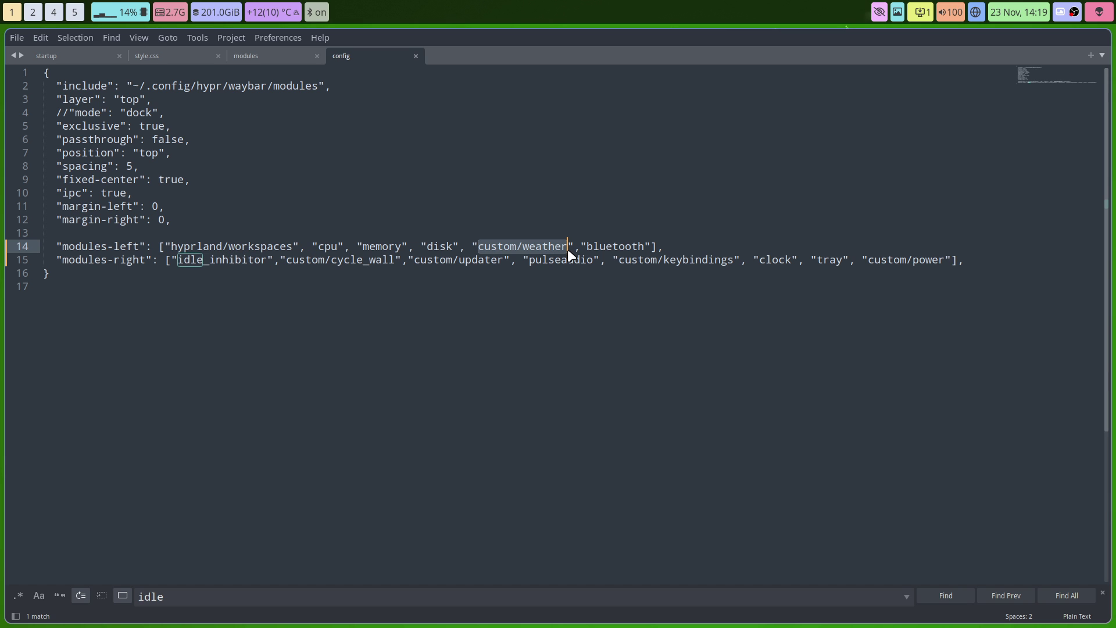
{"action": "double_click", "coordinate": [614, 247]}
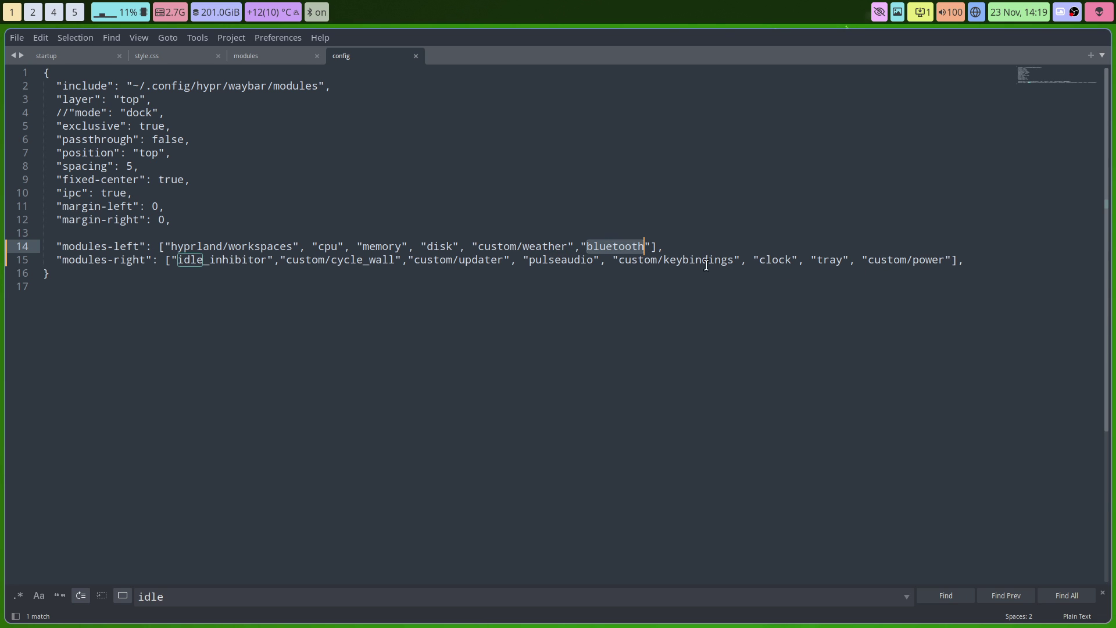
{"action": "left_click", "coordinate": [217, 261]}
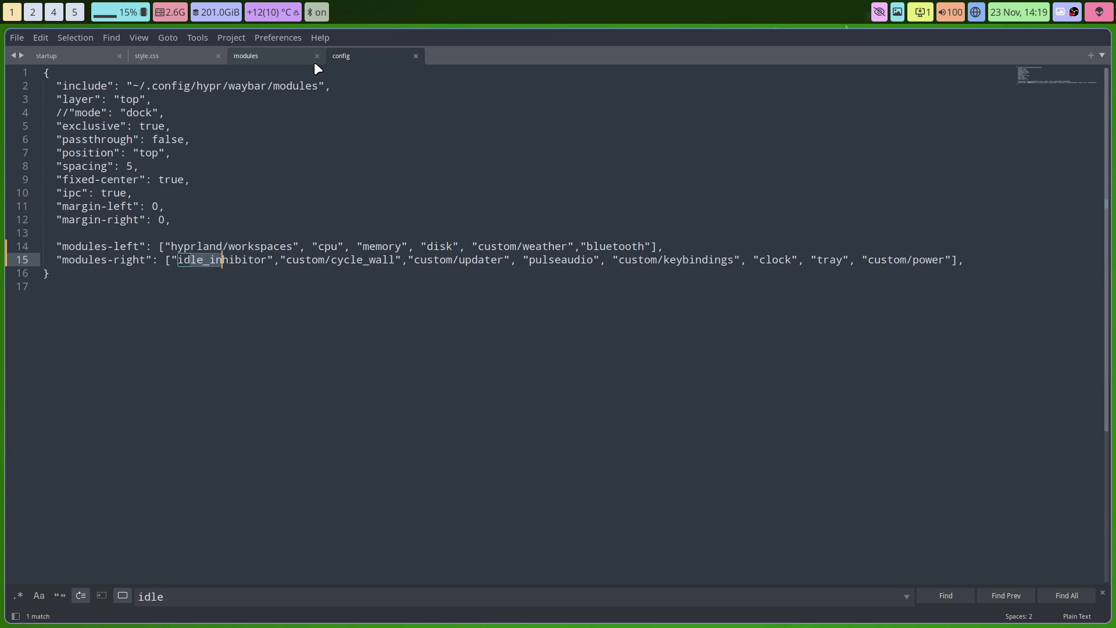
Review the temperature, bluetooth and idle_inhibitor definitions in the modules file.
{"action": "left_click", "coordinate": [286, 58]}
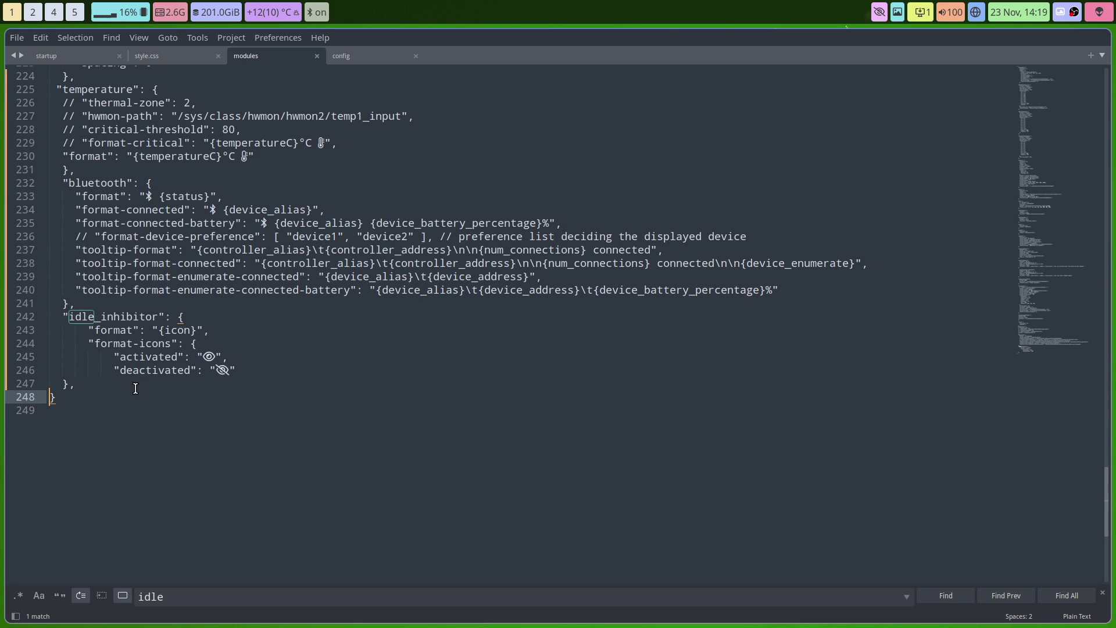
{"action": "scroll", "coordinate": [102, 226], "scroll_direction": "up", "scroll_amount": 3}
{"action": "left_click", "coordinate": [94, 306]}
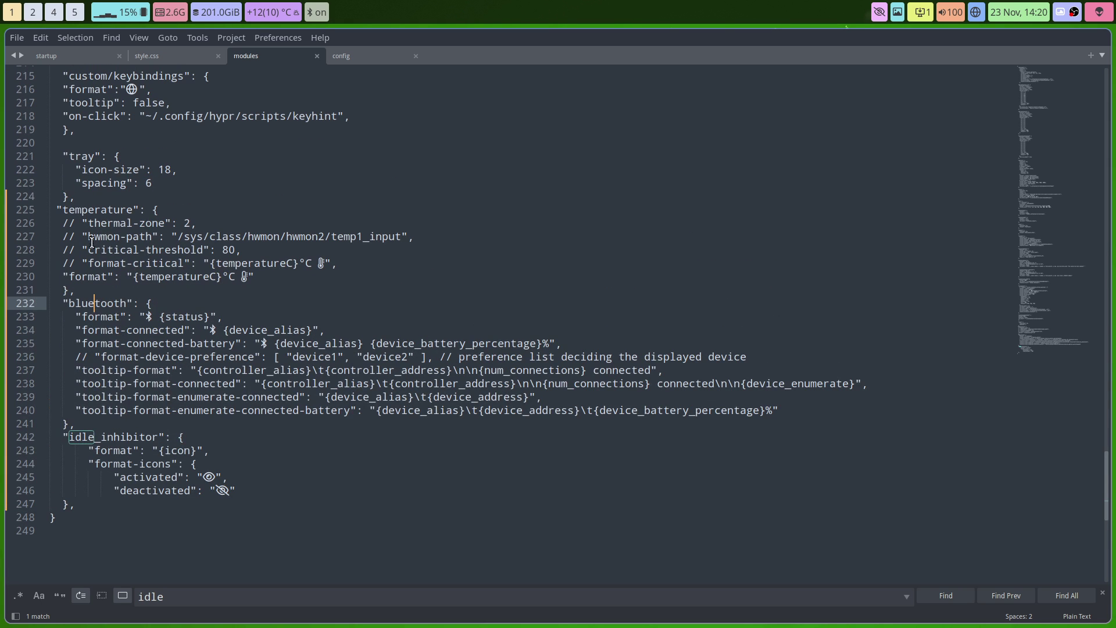
{"action": "left_click", "coordinate": [92, 213]}
{"action": "left_click", "coordinate": [94, 289]}
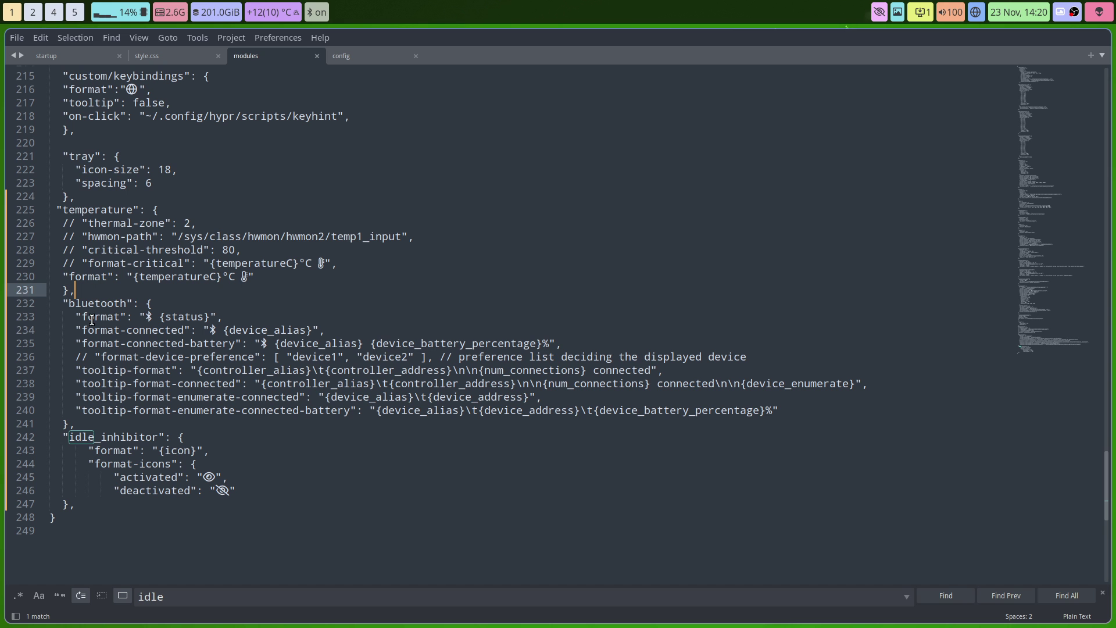
{"action": "scroll", "coordinate": [92, 320], "scroll_direction": "up", "scroll_amount": 2}
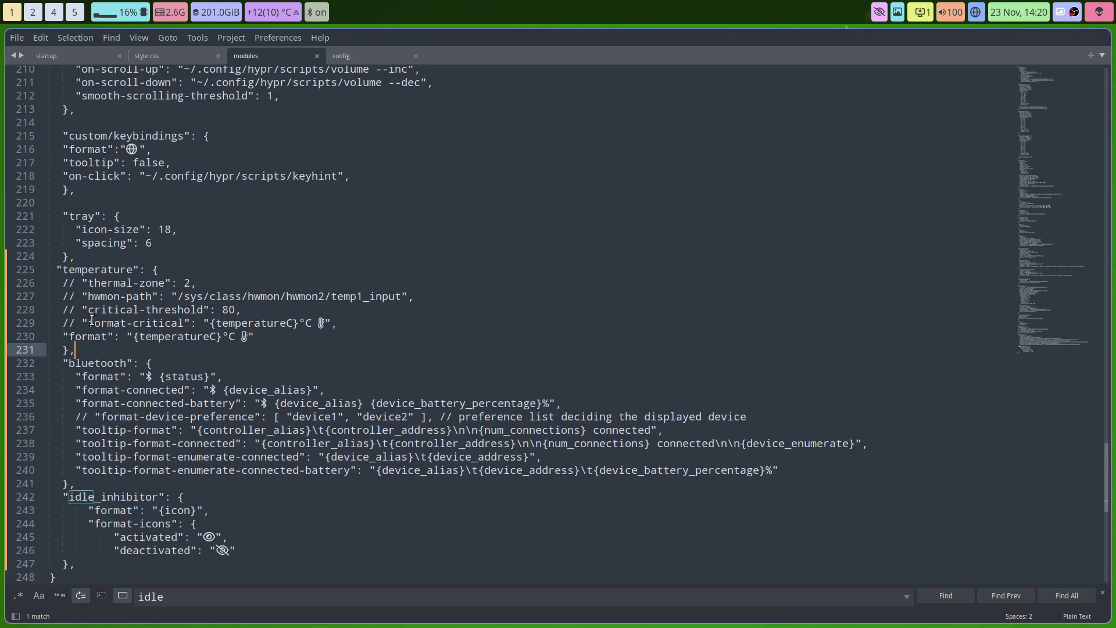
{"action": "scroll", "coordinate": [92, 320], "scroll_direction": "up", "scroll_amount": 3}
{"action": "scroll", "coordinate": [92, 319], "scroll_direction": "down", "scroll_amount": 6}
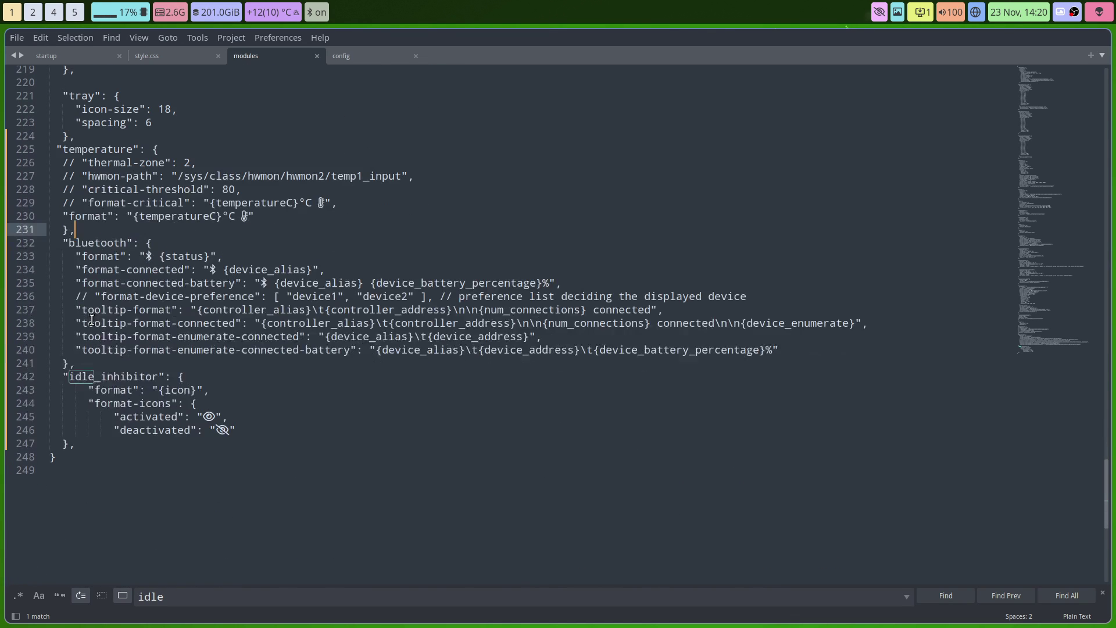
{"action": "scroll", "coordinate": [92, 319], "scroll_direction": "up", "scroll_amount": 10}
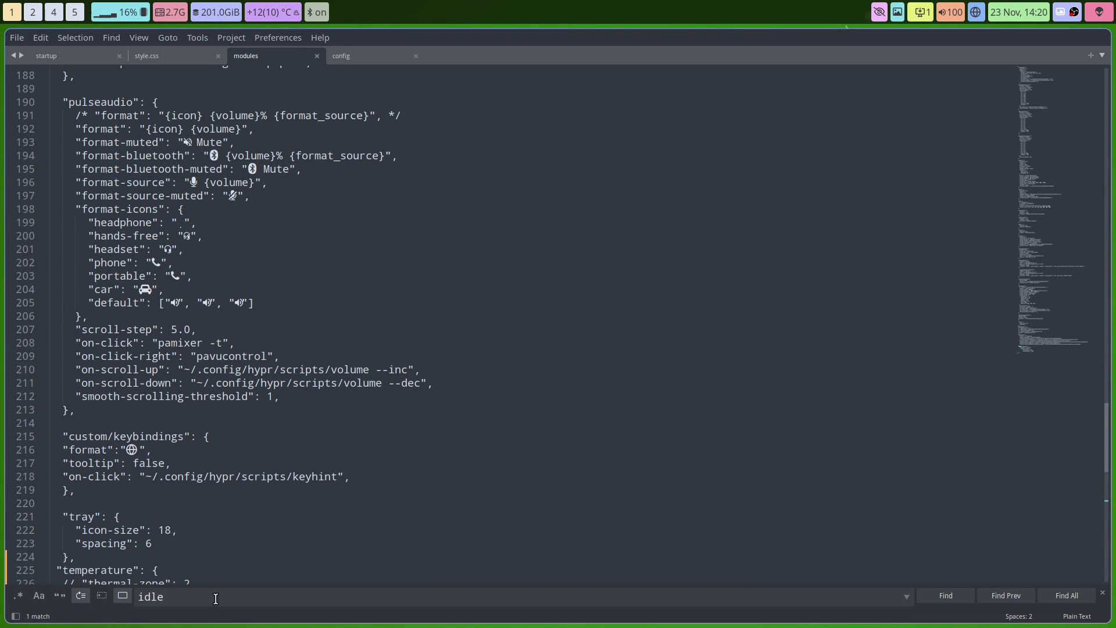
Search the modules file for 'weather'.
{"action": "left_click", "coordinate": [135, 596]}
{"action": "type", "text": "weather"}
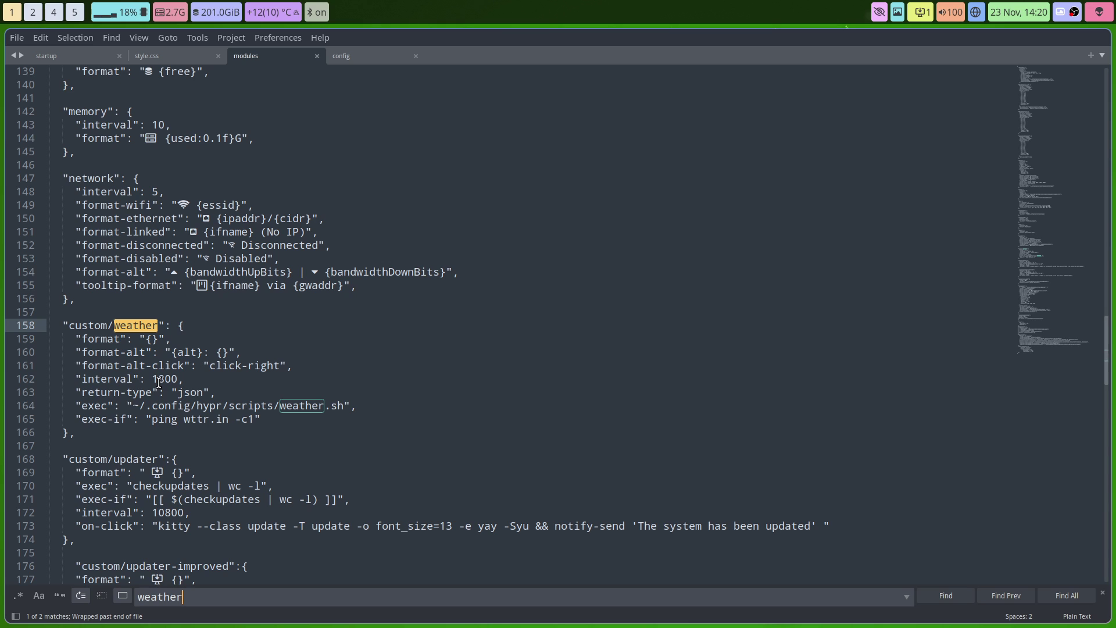
{"action": "scroll", "coordinate": [158, 381], "scroll_direction": "down", "scroll_amount": 20}
{"action": "scroll", "coordinate": [158, 378], "scroll_direction": "up", "scroll_amount": 8}
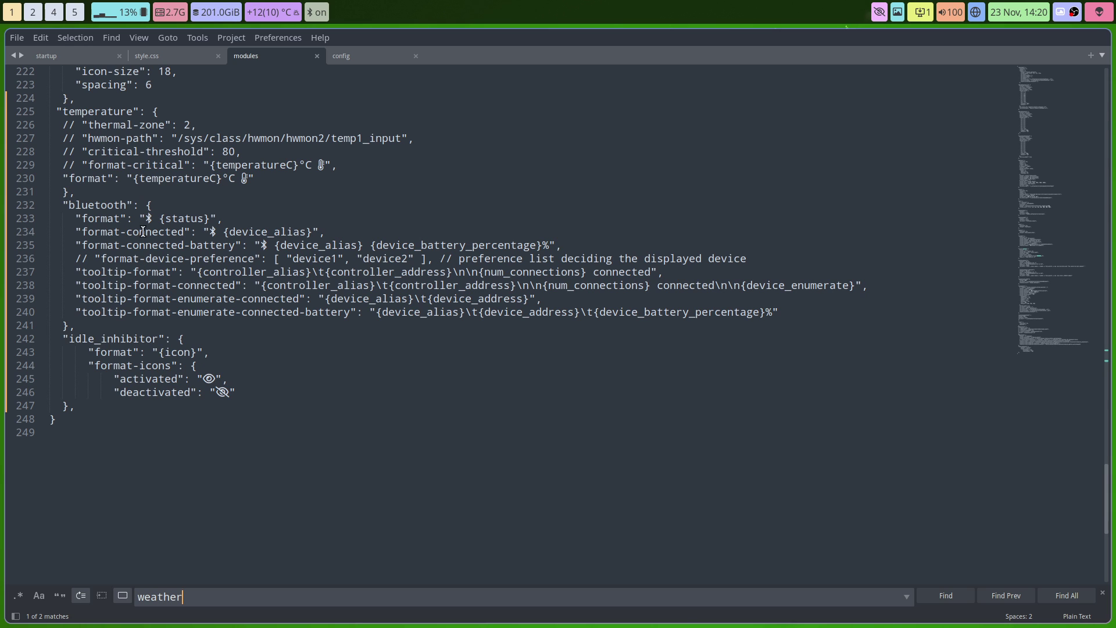
Compare the clock selector in style.css with the idle_inhibitor module name on line 242.
{"action": "left_click", "coordinate": [162, 57]}
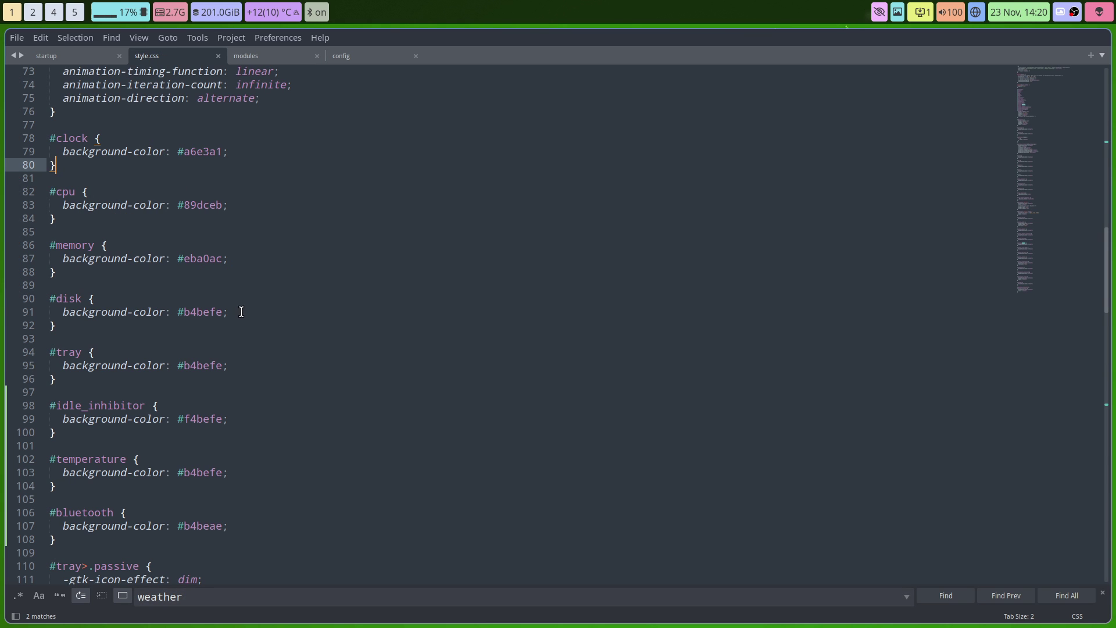
{"action": "scroll", "coordinate": [242, 312], "scroll_direction": "up", "scroll_amount": 9}
{"action": "scroll", "coordinate": [241, 312], "scroll_direction": "down", "scroll_amount": 5}
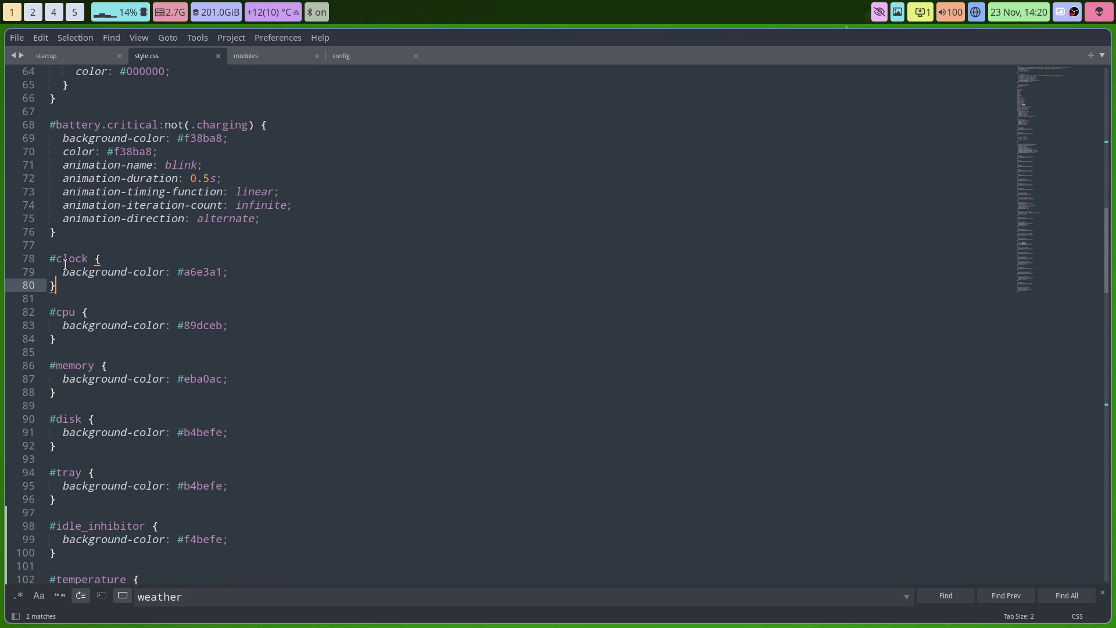
{"action": "double_click", "coordinate": [65, 260]}
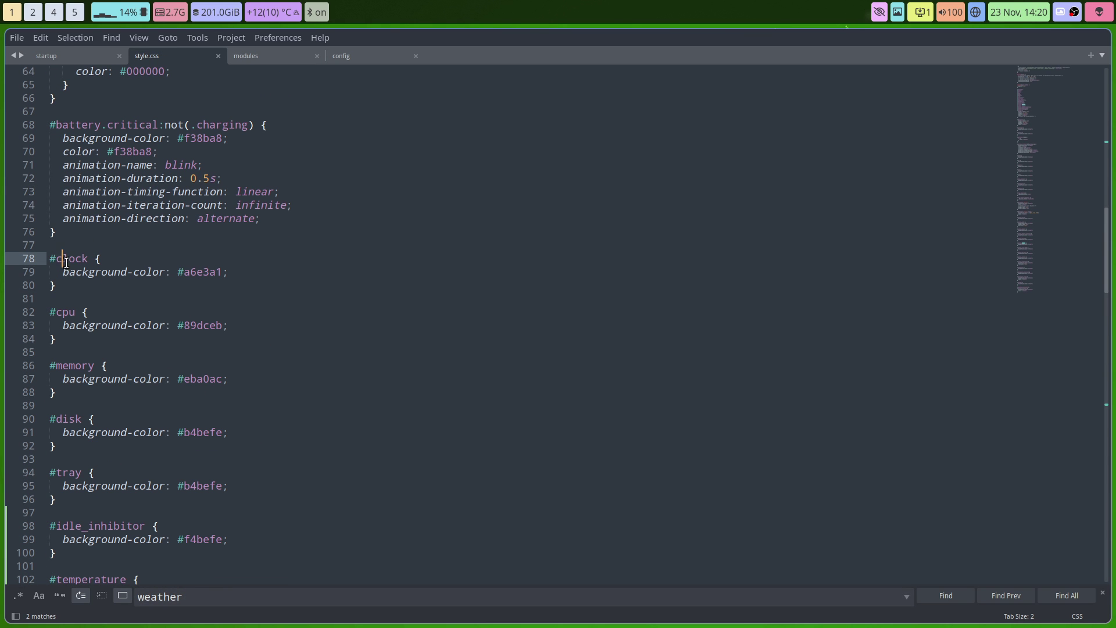
{"action": "left_click", "coordinate": [277, 54]}
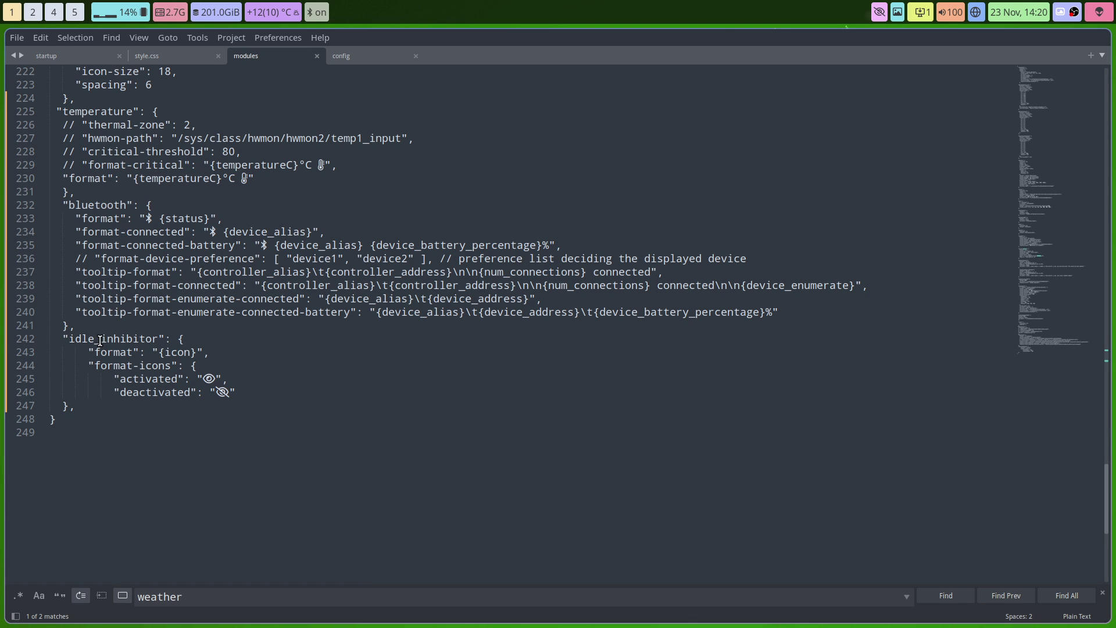
{"action": "double_click", "coordinate": [100, 341]}
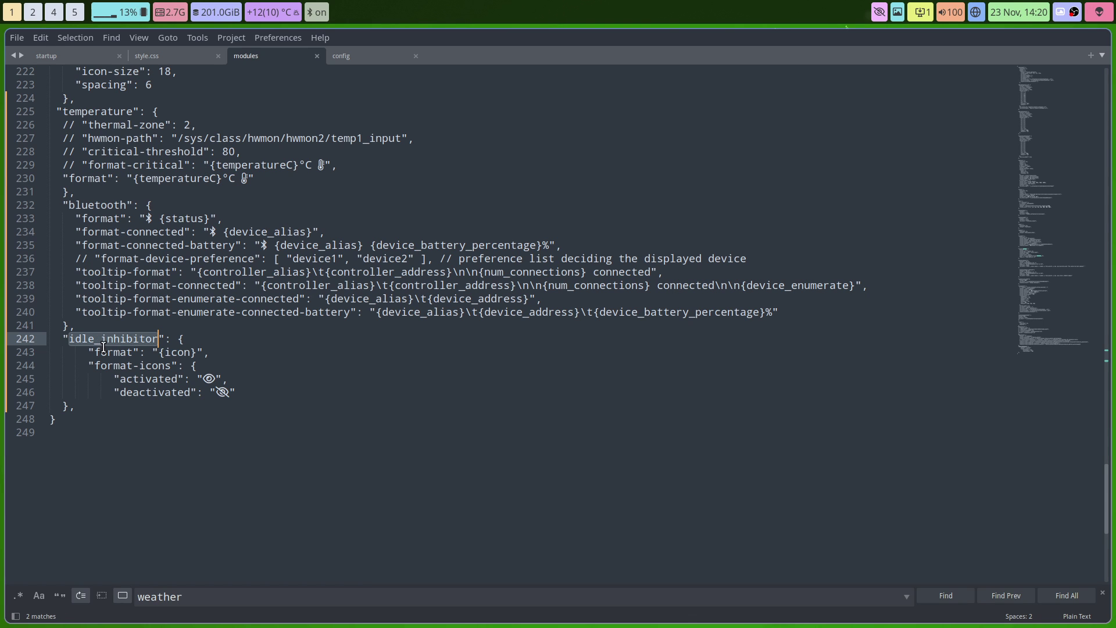
{"action": "left_click", "coordinate": [163, 57]}
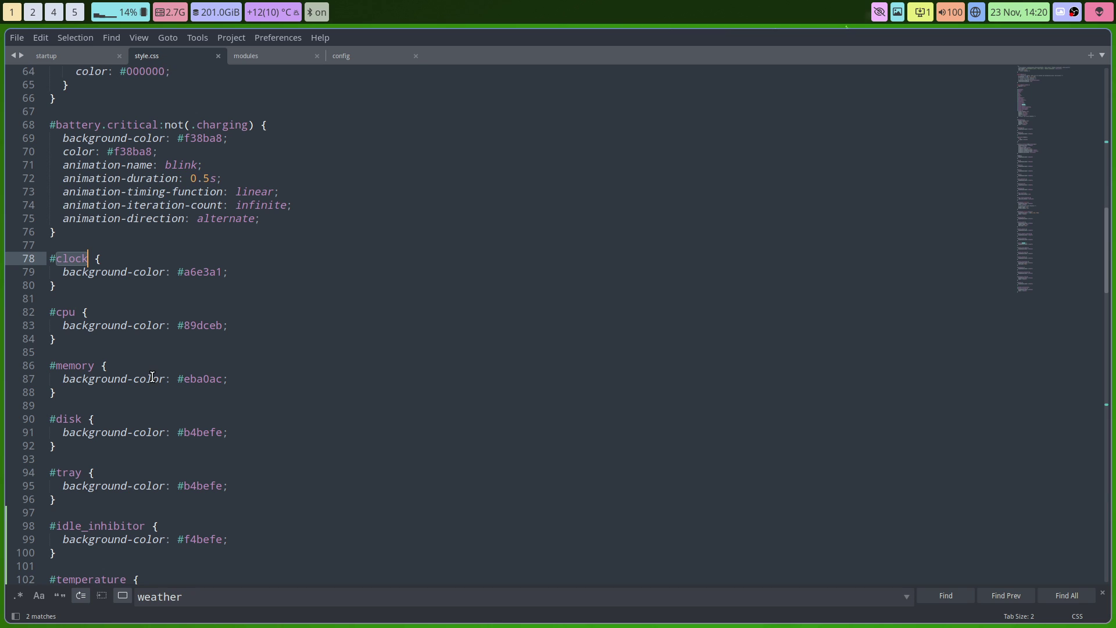
Search style.css for 'inhib' and restore the #f4befe colour after an accidental deletion.
{"action": "double_click", "coordinate": [207, 593]}
{"action": "type", "text": "inhib"}
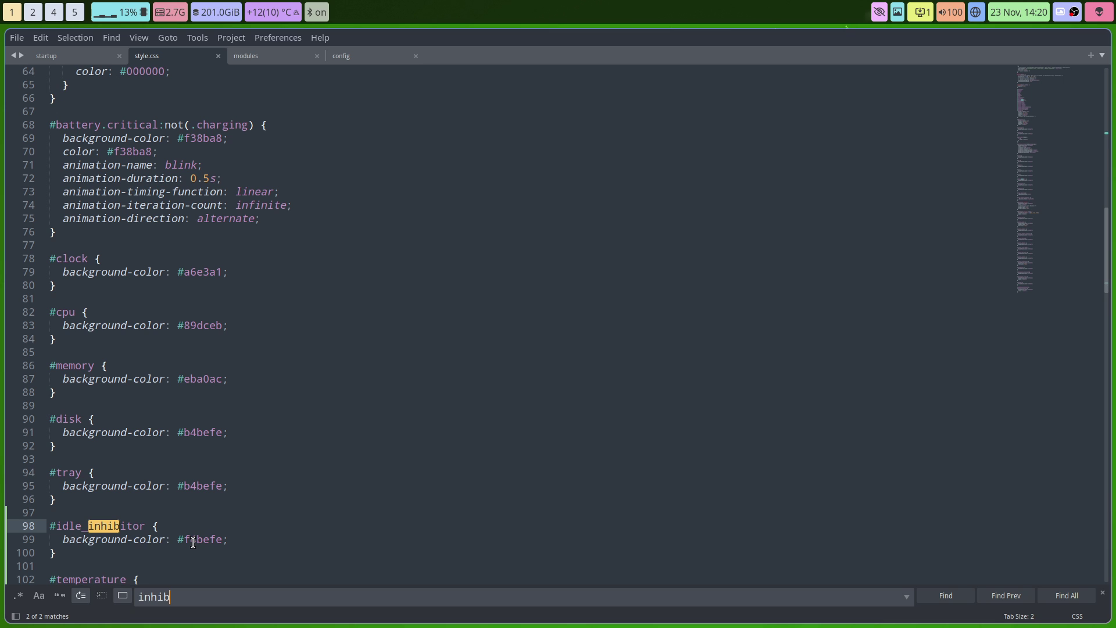
{"action": "left_click", "coordinate": [191, 540]}
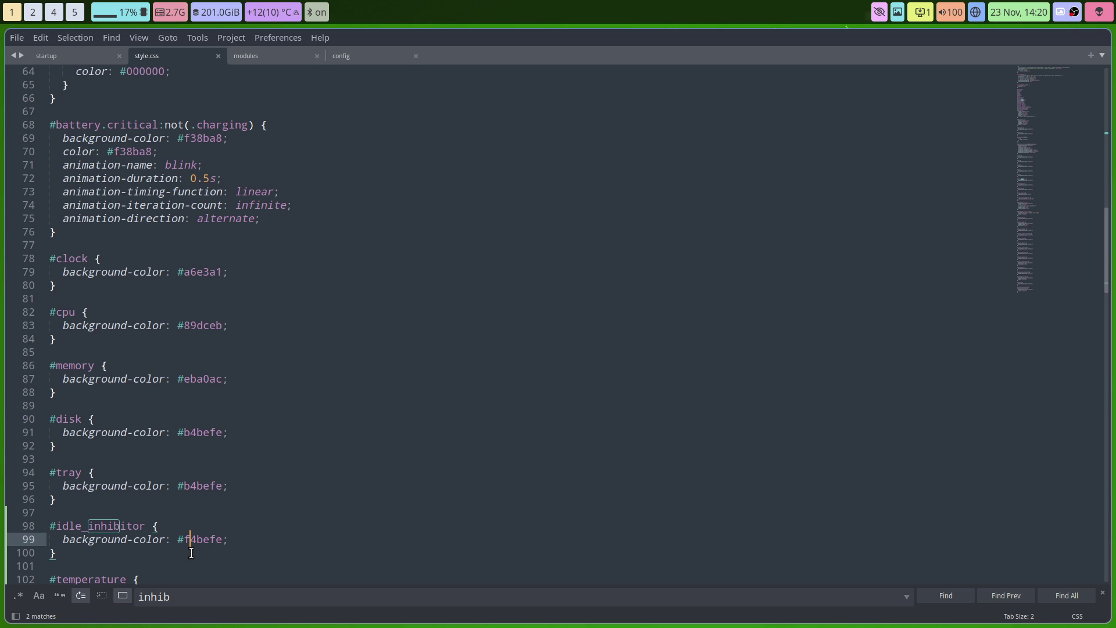
{"action": "key", "text": "BackSpace"}
{"action": "key", "text": "ctrl+z"}
Inspect the #tray rule and the #idle_inhibitor background-color line below it.
{"action": "left_click_drag", "start_coordinate": [56, 501], "coordinate": [43, 470]}
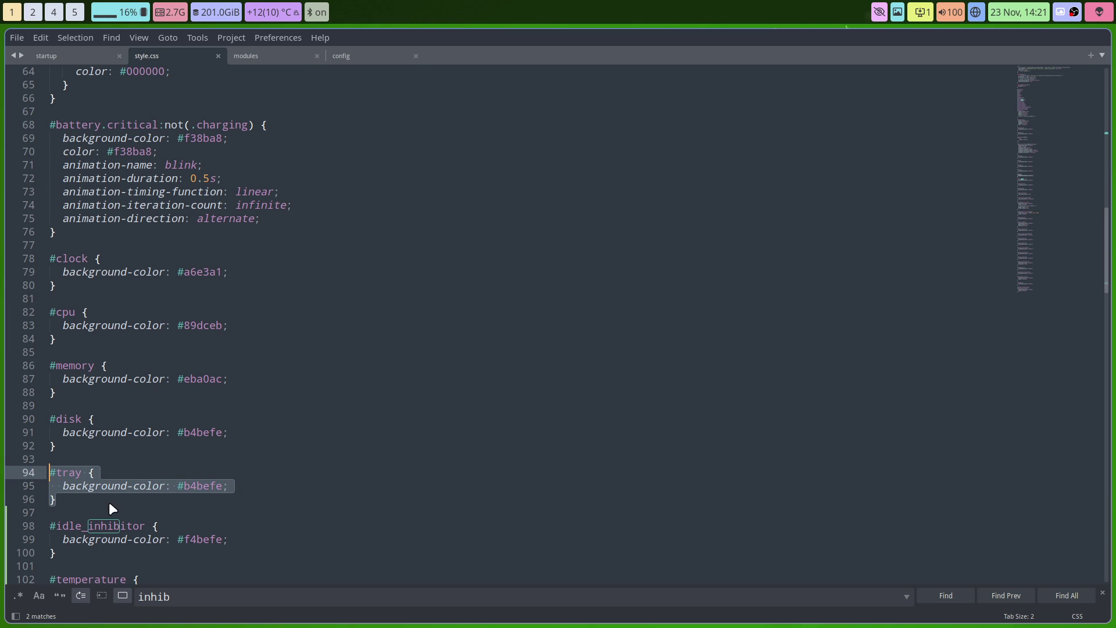
{"action": "left_click", "coordinate": [68, 527]}
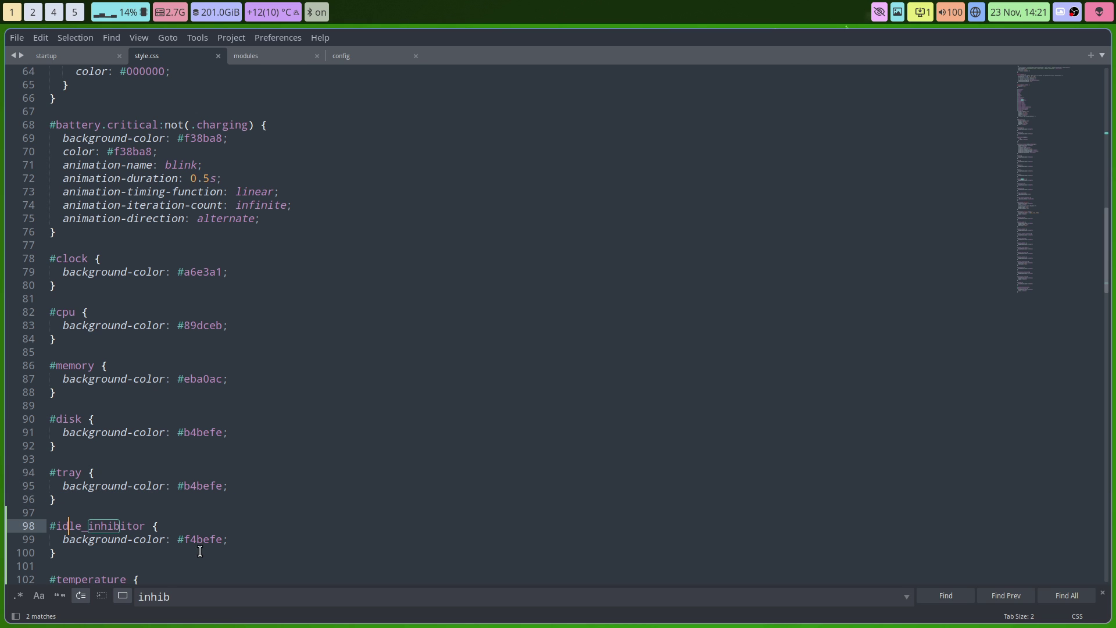
{"action": "left_click", "coordinate": [201, 543]}
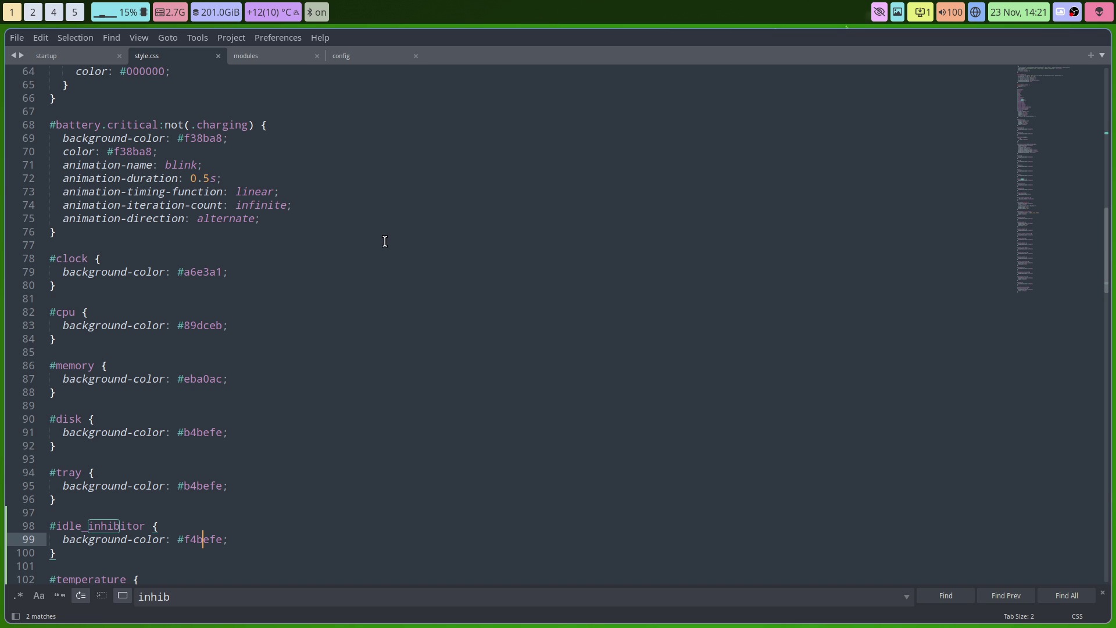
Jump to the next 'inhib' match in the grouped module rule at line 30.
{"action": "scroll", "coordinate": [347, 364], "scroll_direction": "up", "scroll_amount": 2}
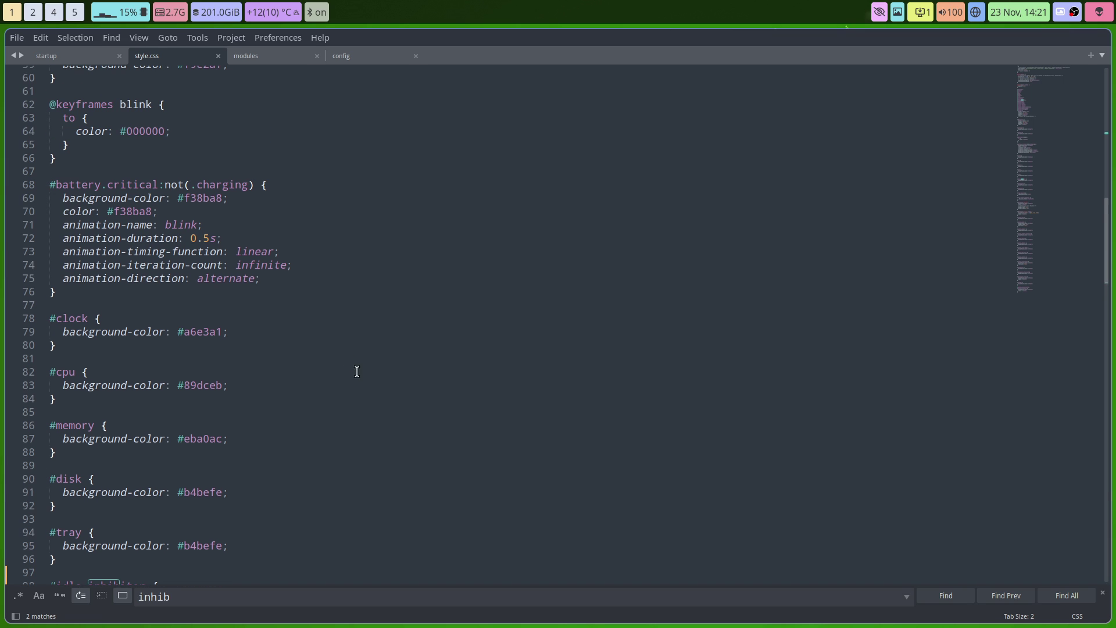
{"action": "left_click", "coordinate": [946, 596]}
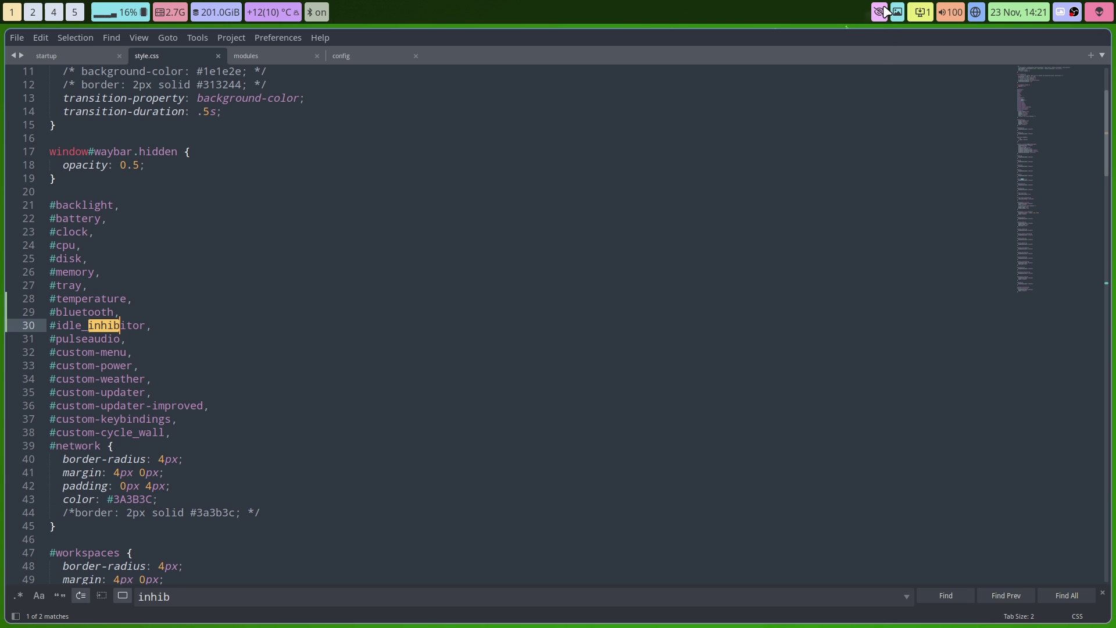
{"action": "scroll", "coordinate": [194, 468], "scroll_direction": "down", "scroll_amount": 3}
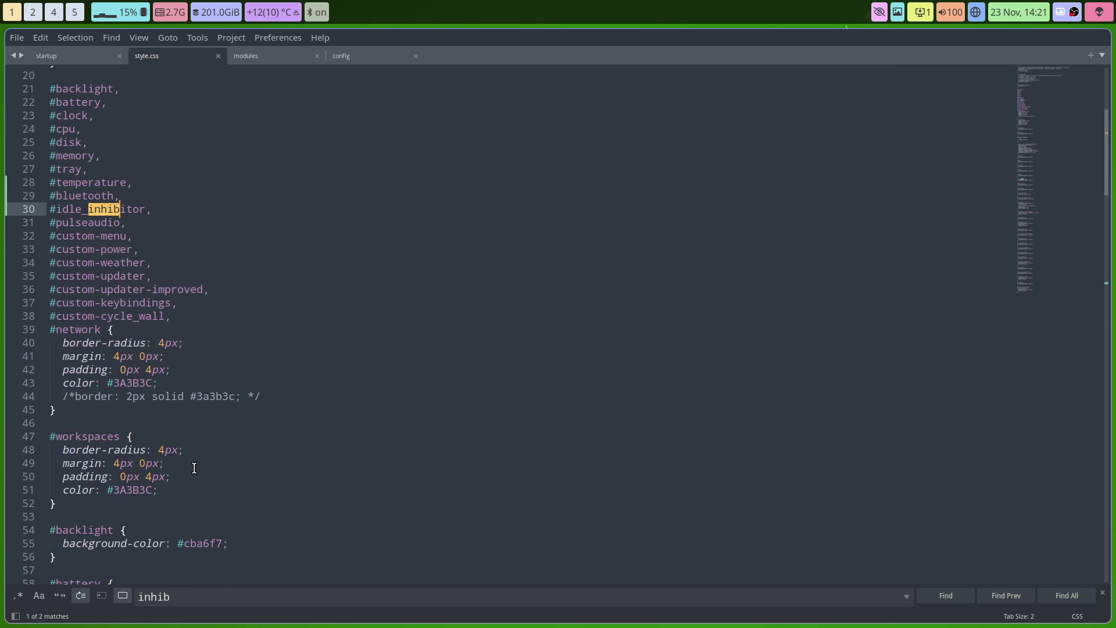
{"action": "scroll", "coordinate": [195, 468], "scroll_direction": "down", "scroll_amount": 2}
{"action": "left_click", "coordinate": [100, 278]}
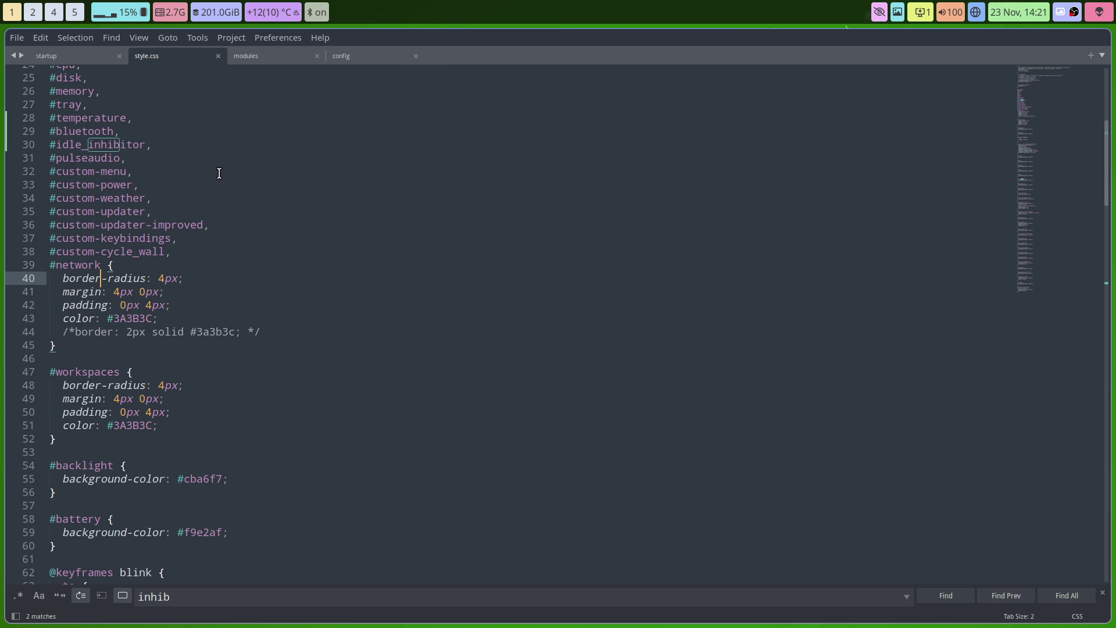
Select the #temperature and #idle_inhibitor entries in the grouped selector list.
{"action": "scroll", "coordinate": [148, 147], "scroll_direction": "up", "scroll_amount": 3}
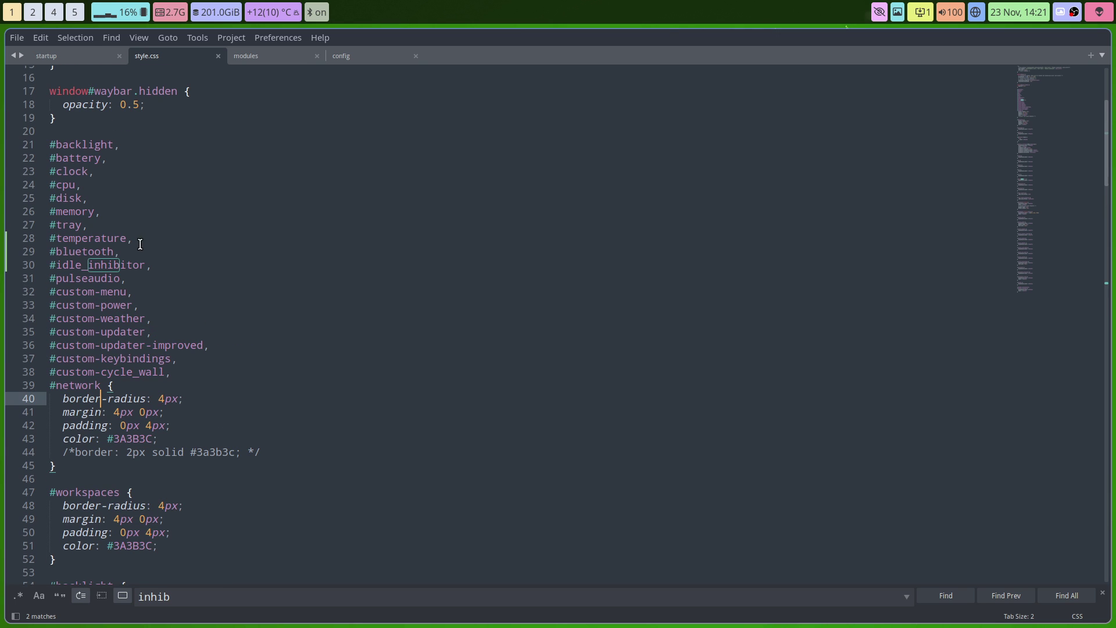
{"action": "left_click_drag", "start_coordinate": [133, 238], "coordinate": [45, 239]}
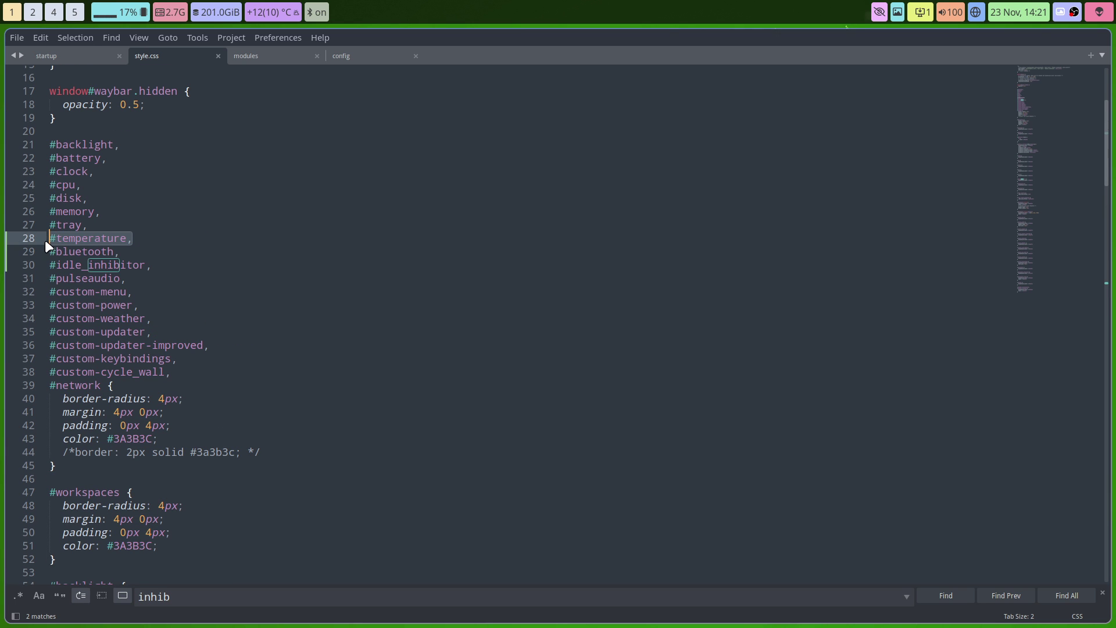
{"action": "left_click", "coordinate": [135, 259]}
{"action": "left_click_drag", "start_coordinate": [154, 265], "coordinate": [50, 265]}
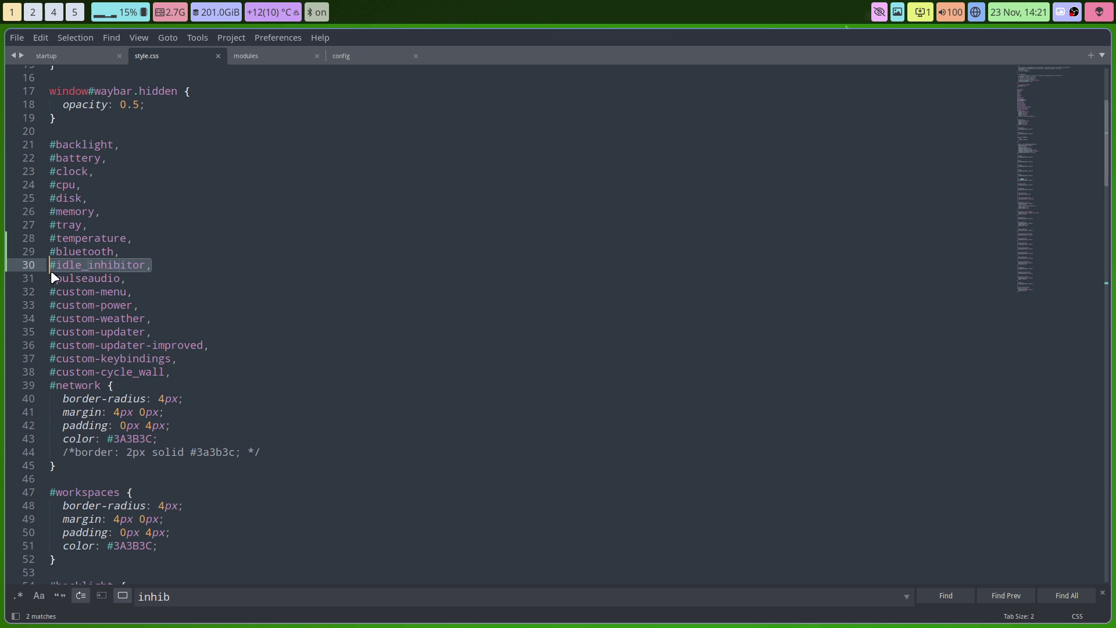